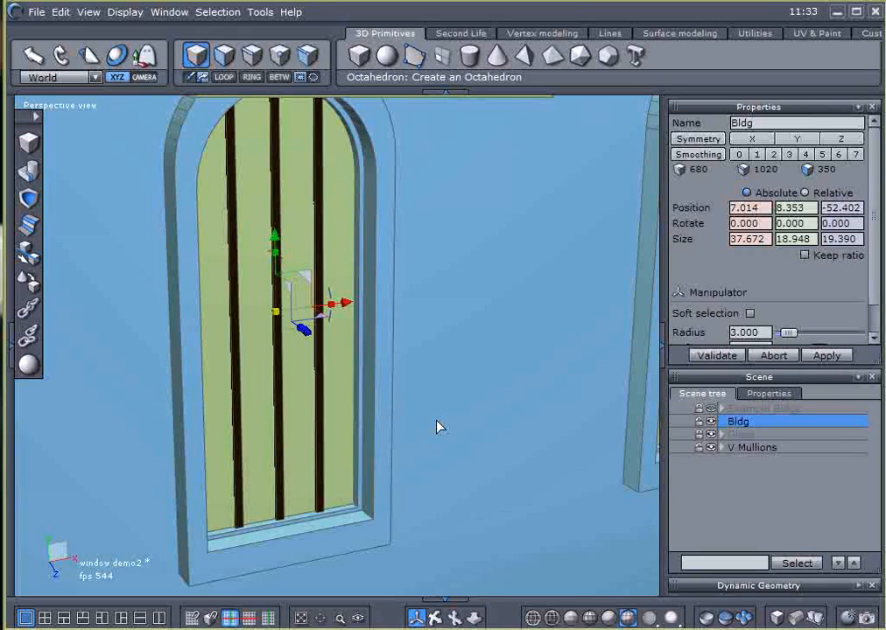
Select the vertical mullions in the arched window and hide the Glass object
middle_click_drag(436, 421, 517, 395)
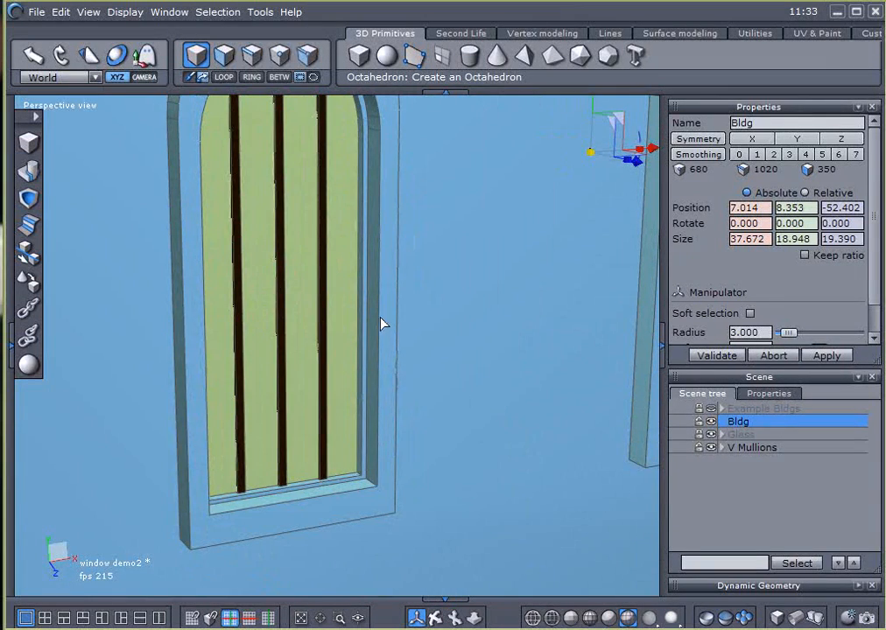
left_click(322, 301)
middle_click_drag(453, 262, 381, 243)
middle_click_drag(453, 295, 476, 269)
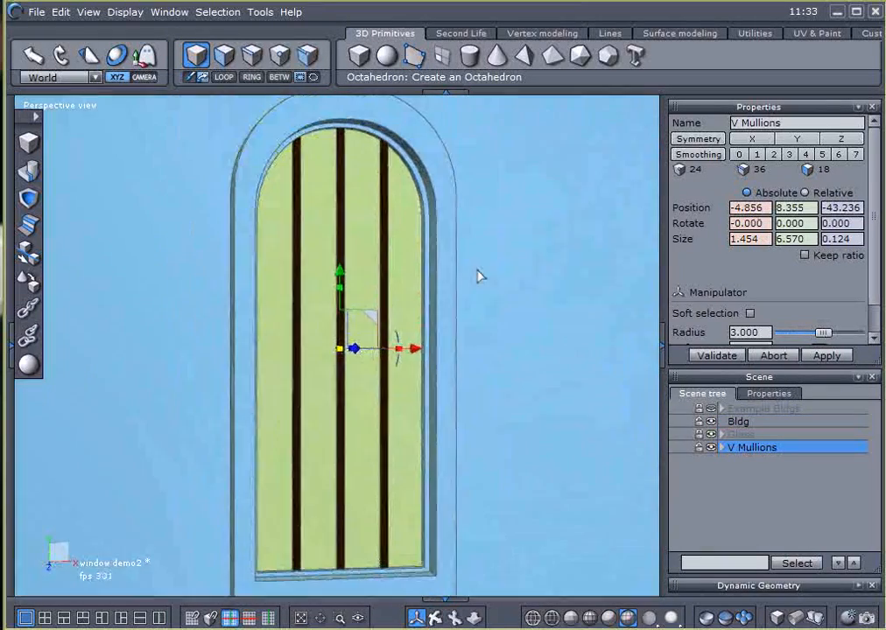
left_click(710, 434)
mouse_move(539, 405)
middle_mouse_down()
mouse_move(517, 417)
mouse_move(557, 394)
mouse_move(535, 411)
middle_mouse_up()
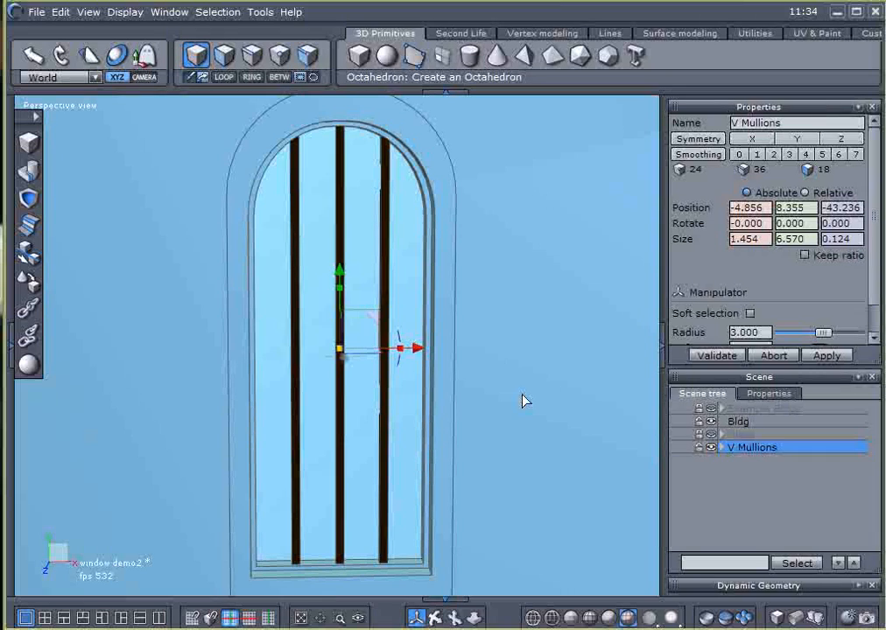
Duplicate the V Mullions group in place and hide the original group
key("ctrl+d")
left_click(674, 448)
left_click(711, 447)
left_click(385, 432)
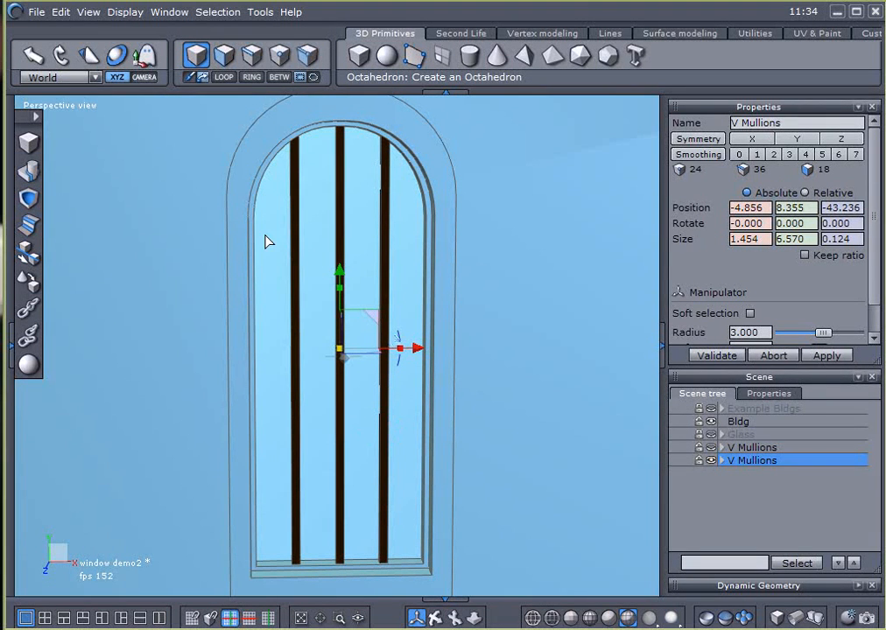
left_click(121, 55)
mouse_move(130, 32)
left_mouse_down()
mouse_move(98, 65)
mouse_move(137, 41)
mouse_move(125, 37)
left_mouse_up()
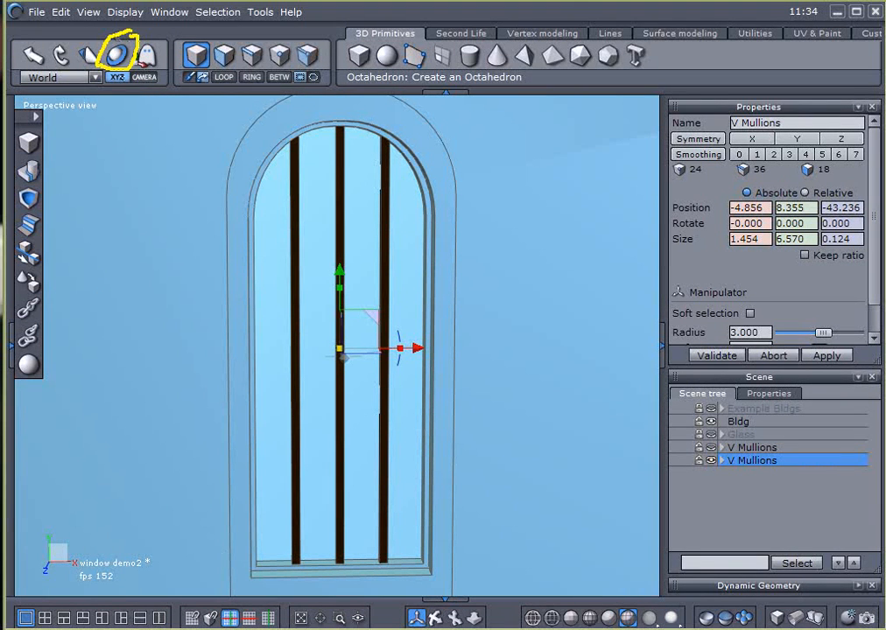
key("Escape")
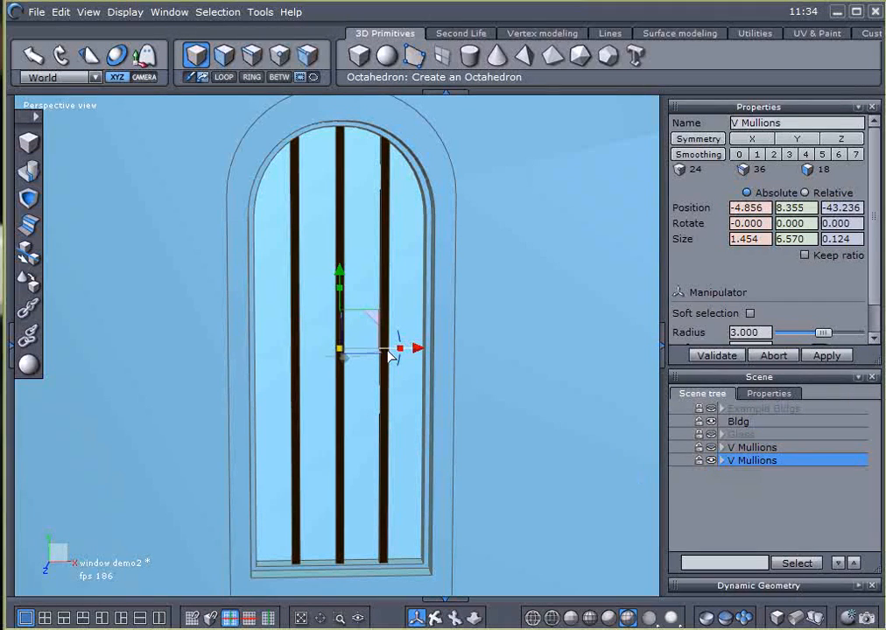
mouse_move(415, 350)
left_mouse_down()
mouse_move(451, 361)
mouse_move(401, 351)
left_mouse_up()
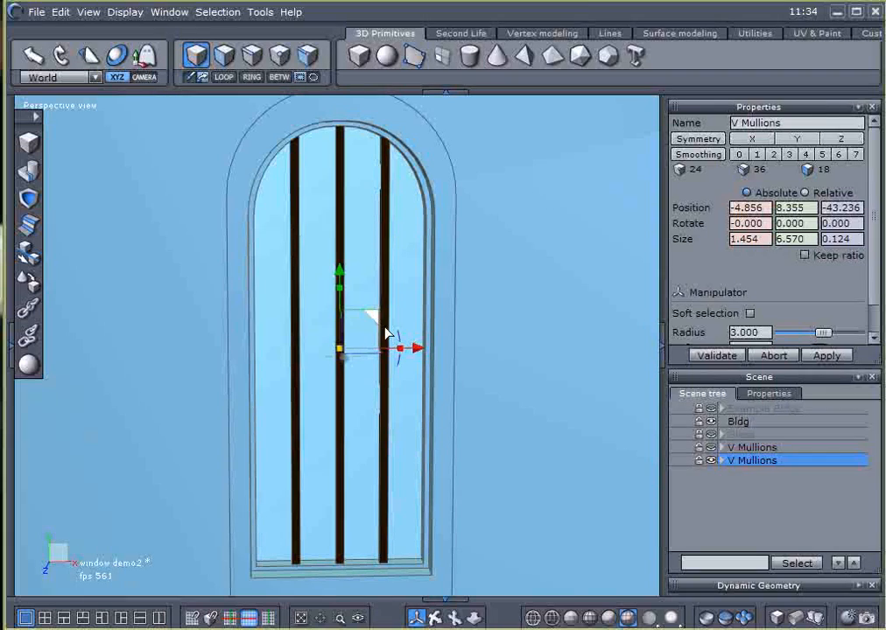
left_click_drag(339, 355, 583, 316)
key("ctrl+z")
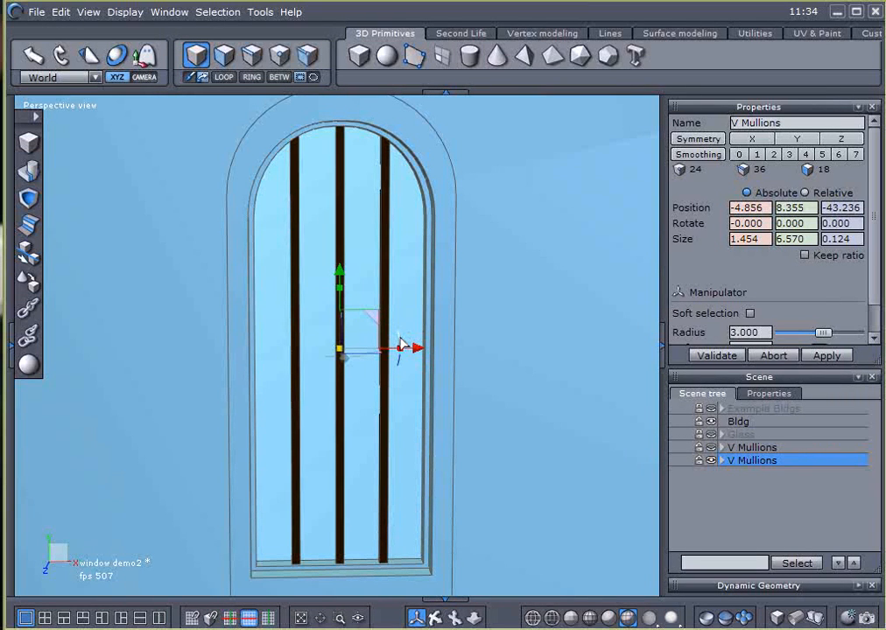
Rotate the copied mullions -90° about the Z axis so the bars lie horizontally
left_click_drag(400, 344, 310, 431)
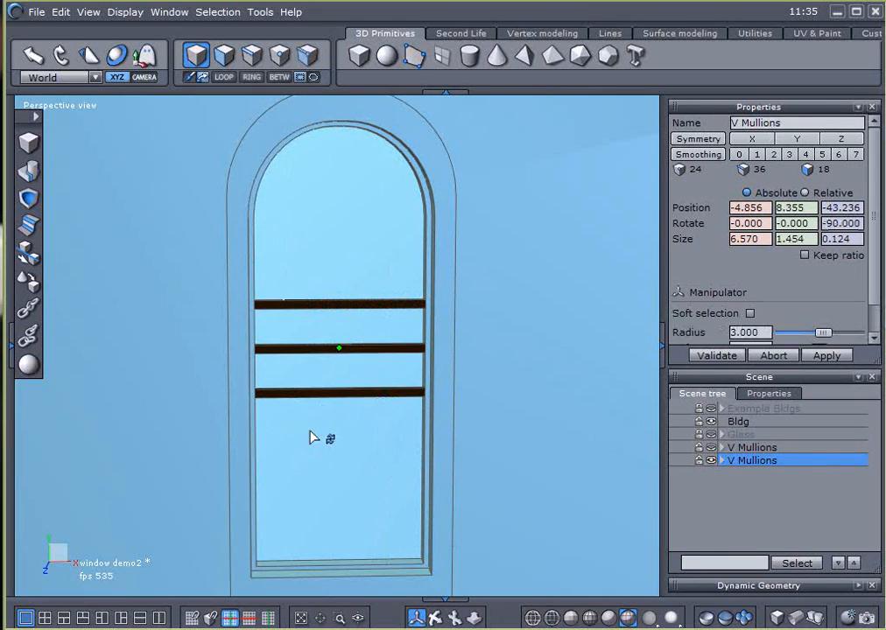
right_click_drag(107, 425, 849, 421)
scroll(415, 357, "up", 3)
scroll(413, 364, "down", 3)
right_click_drag(409, 391, 300, 398)
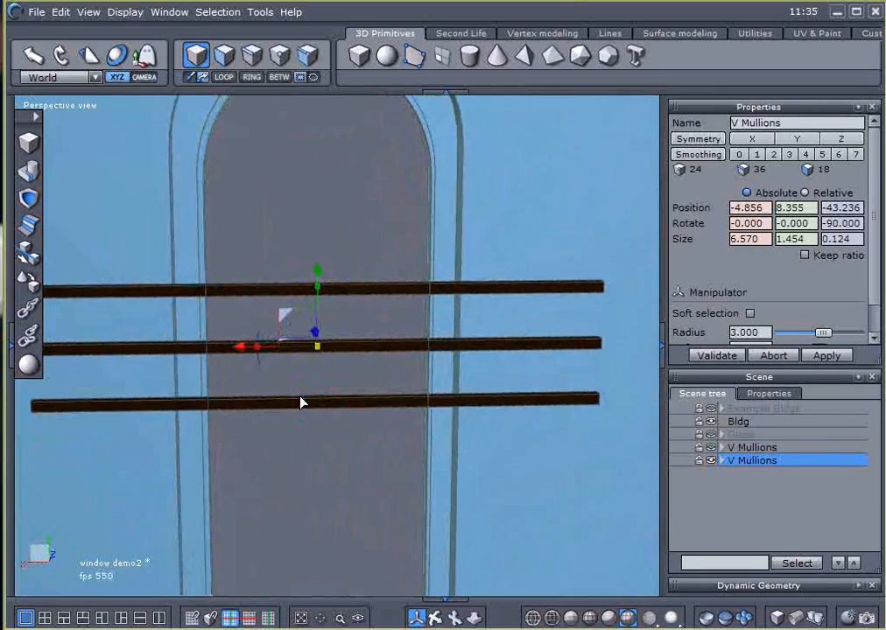
Scale the horizontal bars along X to a length of about 2.548 to fit the window opening
left_click_drag(254, 347, 293, 352)
right_click_drag(293, 352, 341, 423)
scroll(300, 378, "up", 3)
scroll(299, 378, "down", 2)
scroll(300, 384, "up", 2)
left_click_drag(285, 322, 289, 326)
right_click_drag(289, 325, 515, 384)
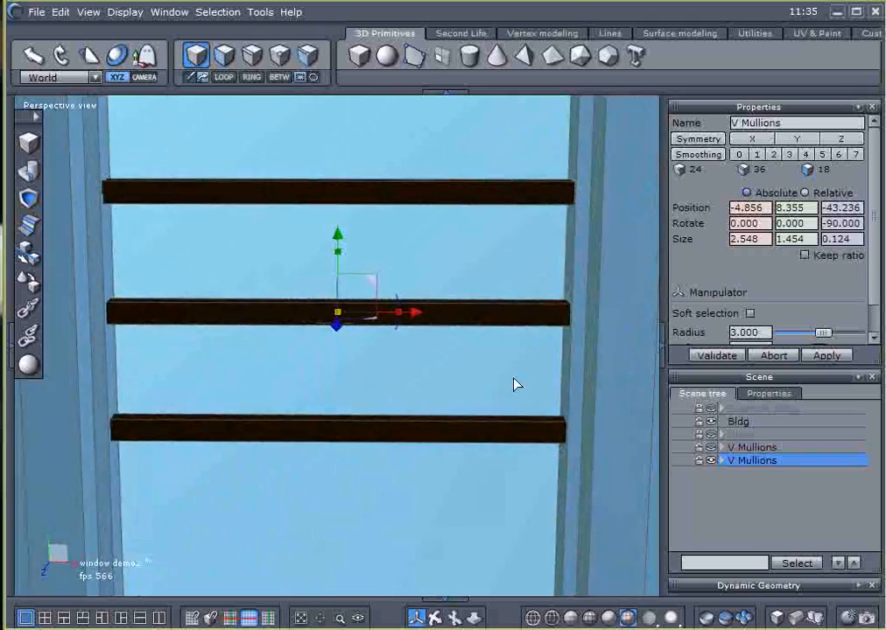
Ungroup the horizontal mullions and delete the upper two bars, keeping only the lowest one
scroll(514, 379, "down", 6)
scroll(420, 377, "up", 2)
middle_click_drag(438, 386, 383, 446)
right_click_drag(384, 447, 525, 405)
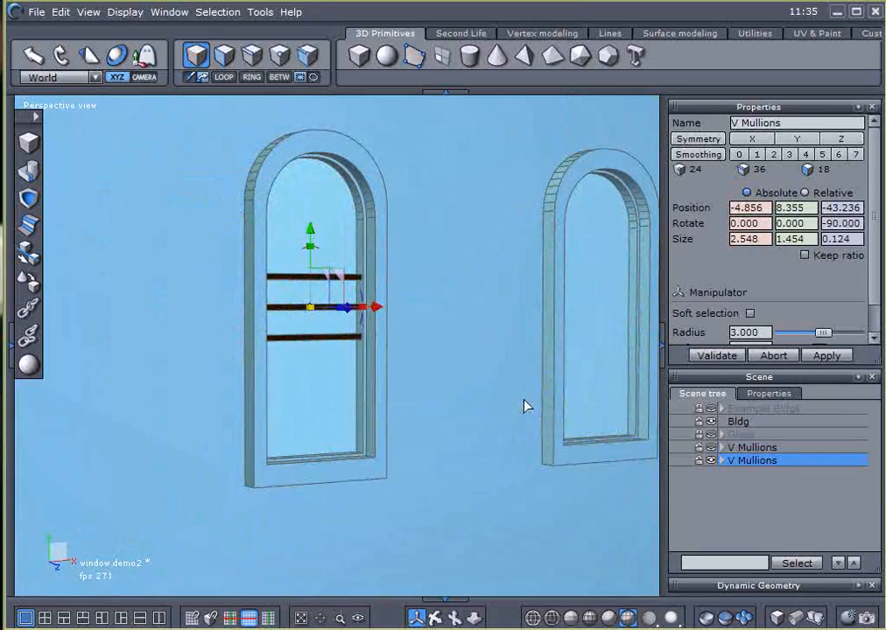
left_click(31, 336)
key("Delete")
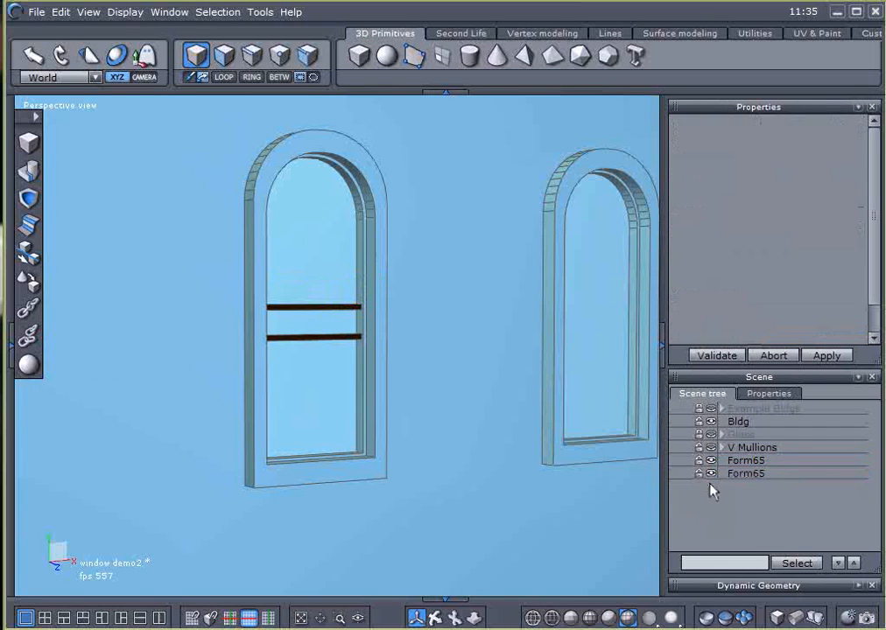
left_click(723, 462)
key("Delete")
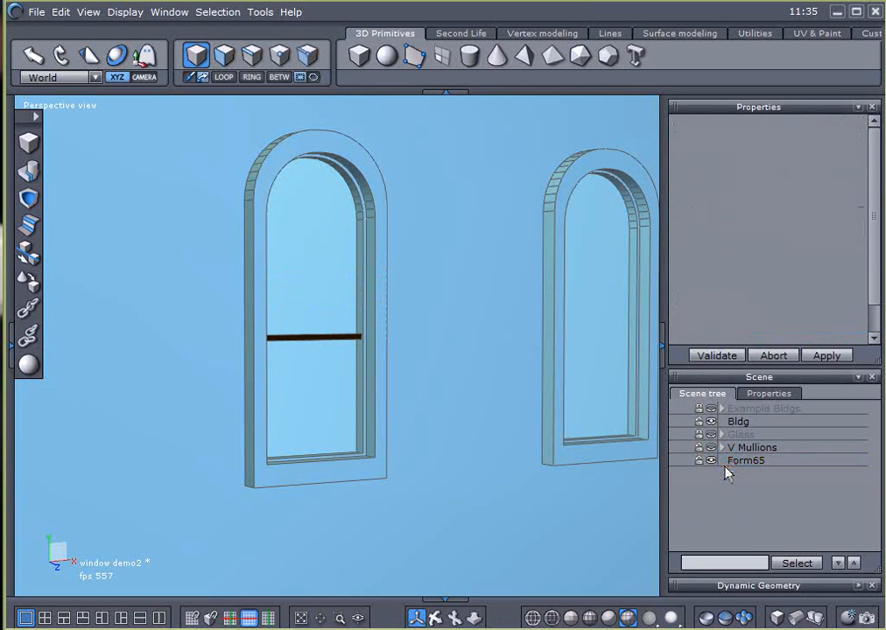
Place the remaining horizontal bar at the base of the window opening with Lay on, using its underside and the sill facet
left_click(723, 462)
right_click_drag(471, 443, 307, 379)
scroll(303, 359, "up", 3)
scroll(302, 358, "down", 2)
right_click_drag(407, 438, 496, 391)
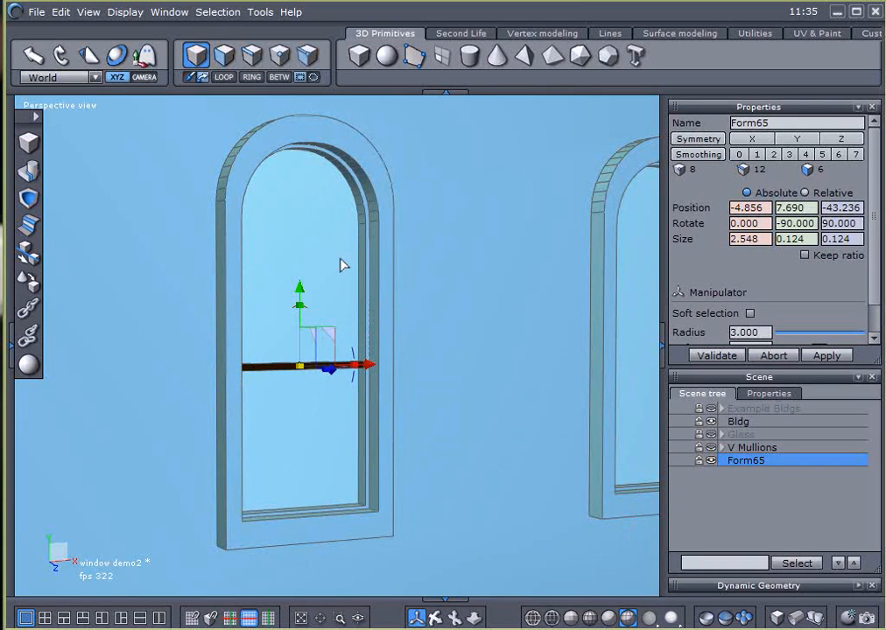
left_click(546, 34)
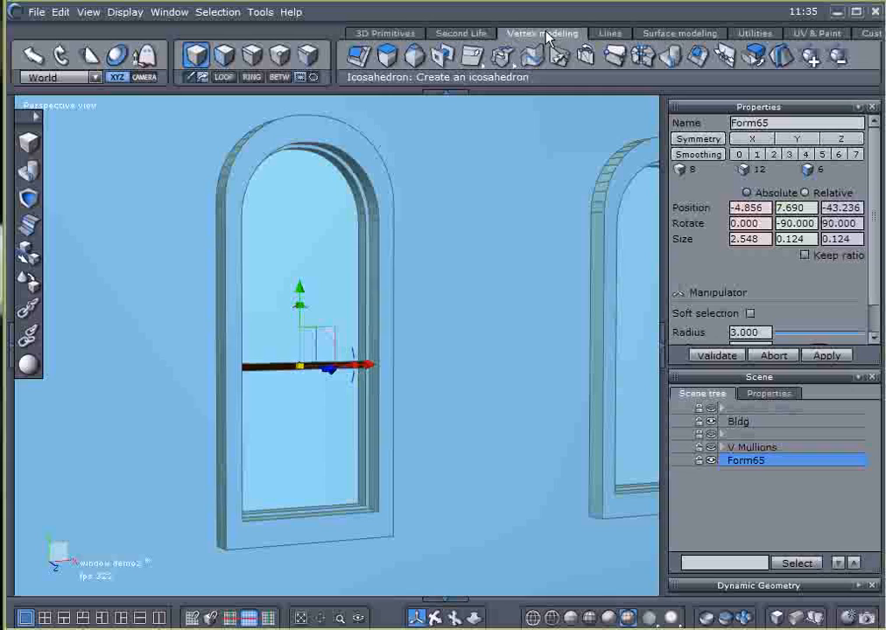
left_click(744, 34)
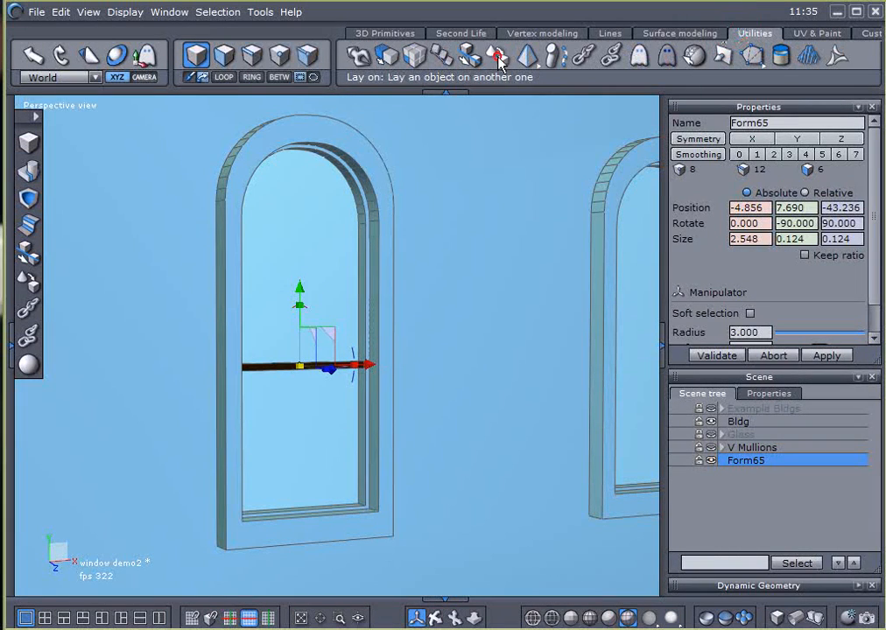
left_click(497, 58)
scroll(311, 388, "up", 5)
left_click(324, 337)
right_click_drag(524, 399, 487, 408)
left_click(338, 299)
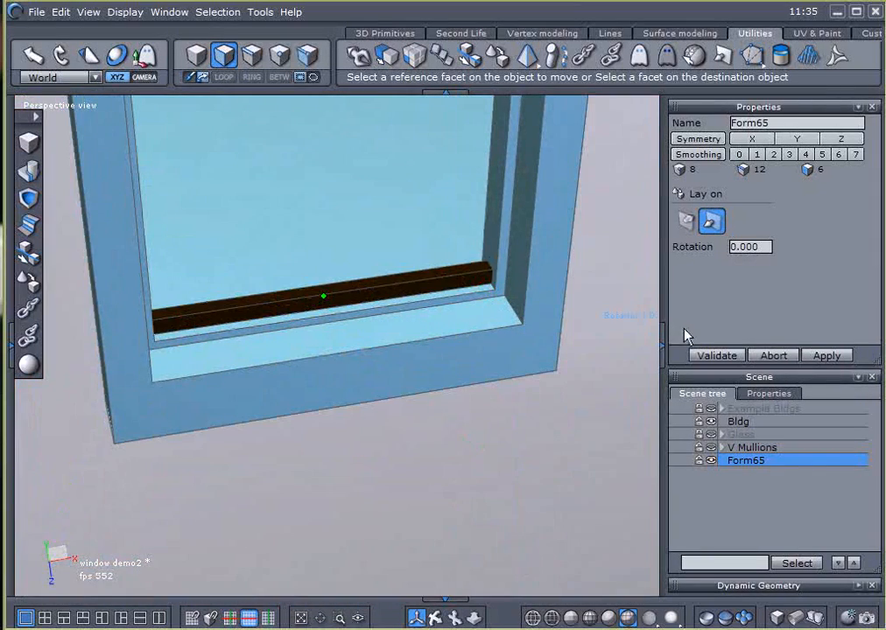
Compare both Lay on direction options for the bar and choose the one that sets it below the sill surface
right_click_drag(612, 361, 467, 368)
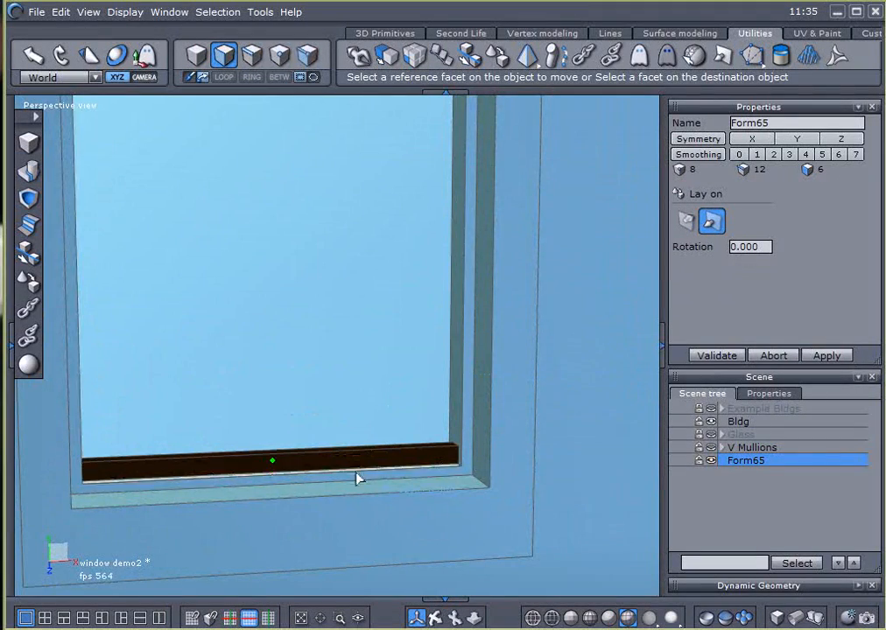
right_click_drag(344, 510, 342, 451)
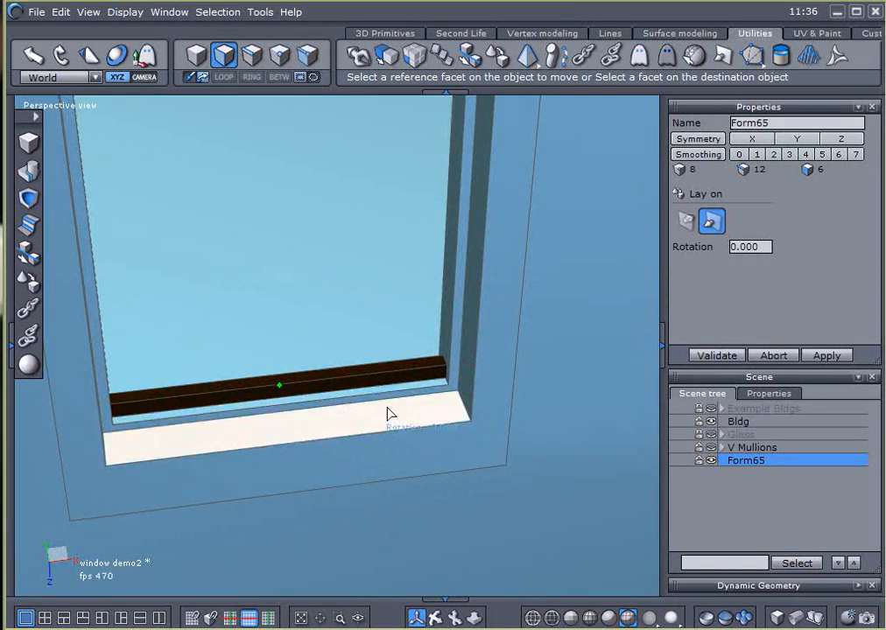
right_click_drag(392, 443, 546, 352)
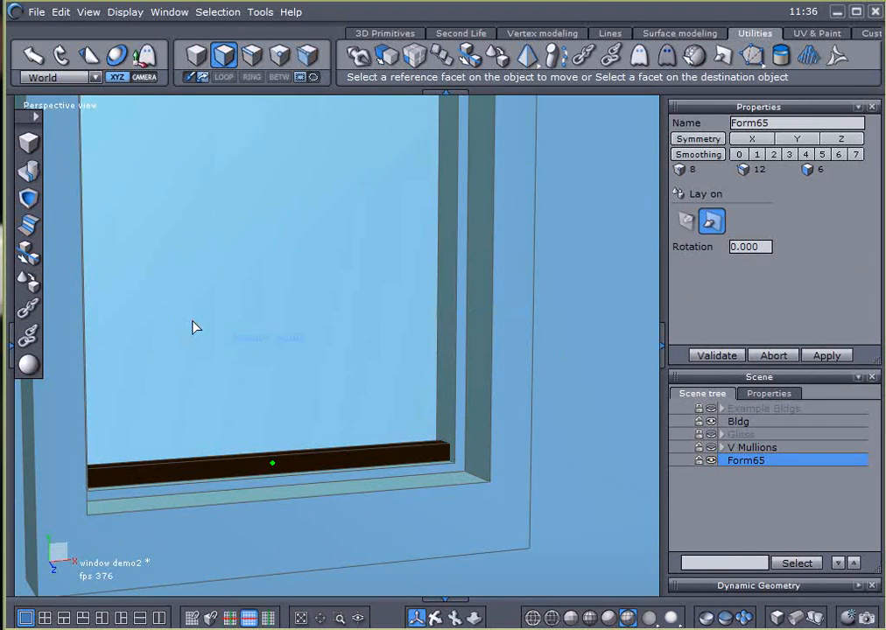
right_click_drag(194, 326, 690, 276)
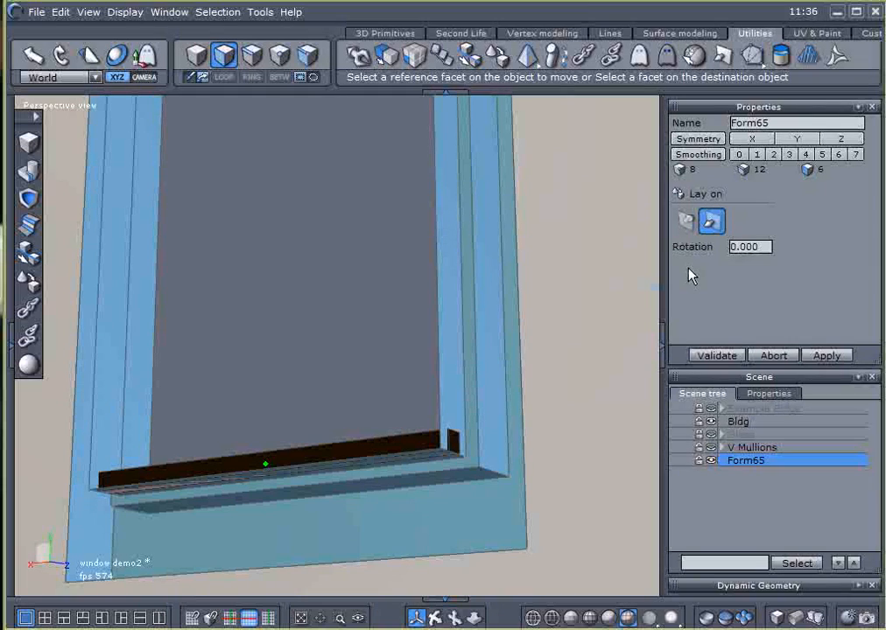
left_click(686, 222)
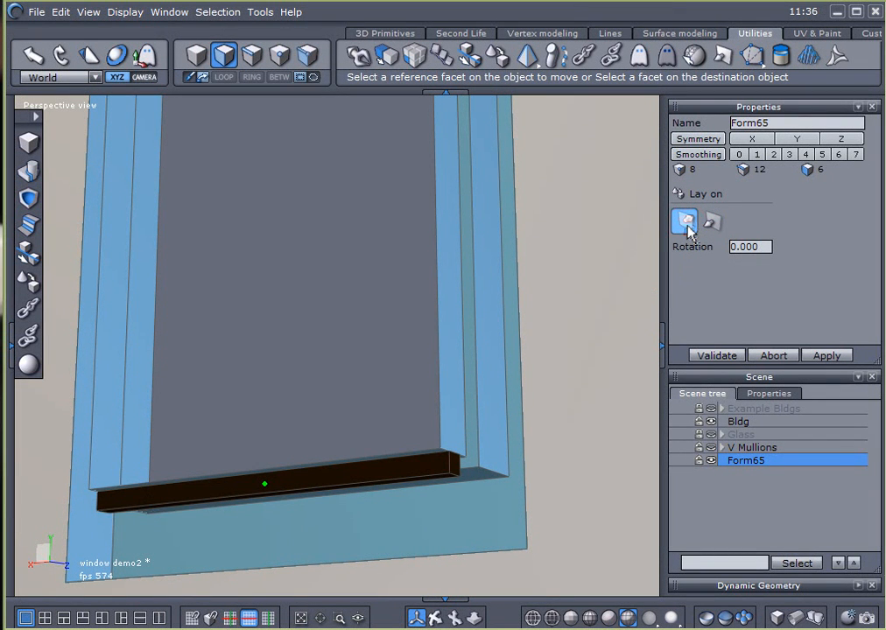
left_click(709, 221)
left_click(686, 221)
left_click(709, 223)
left_click(688, 222)
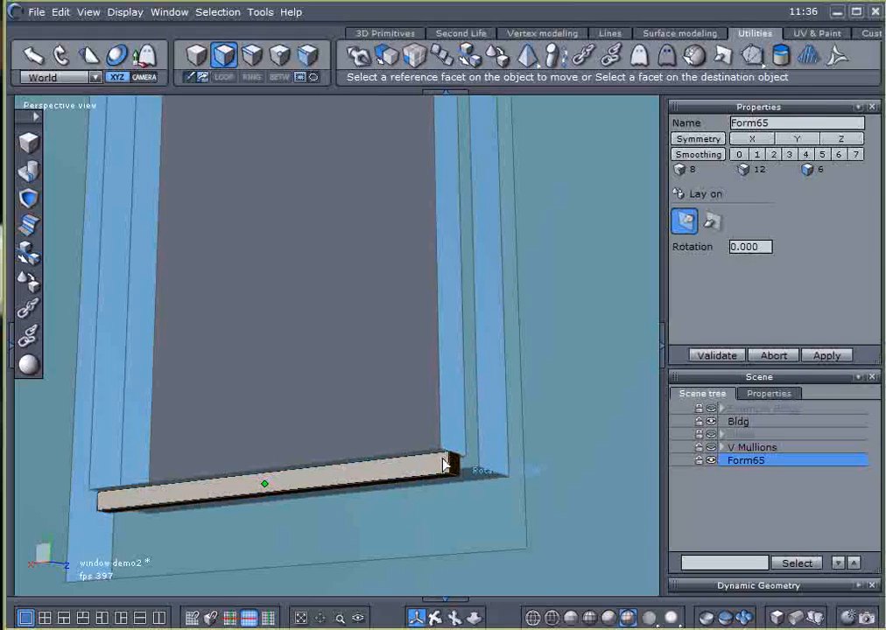
Validate the bar's Lay on placement at the window sill
left_click(229, 501)
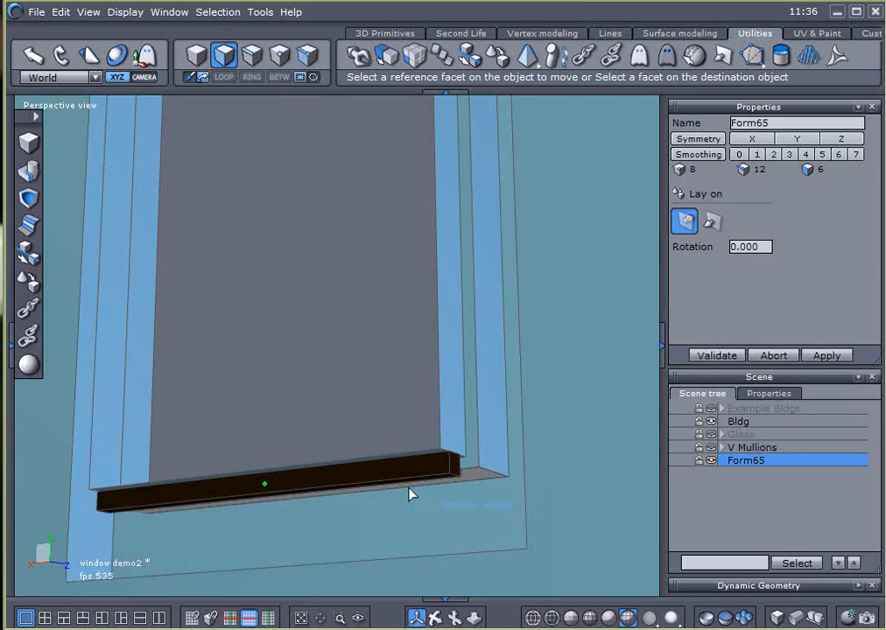
middle_click_drag(526, 446, 16, 569)
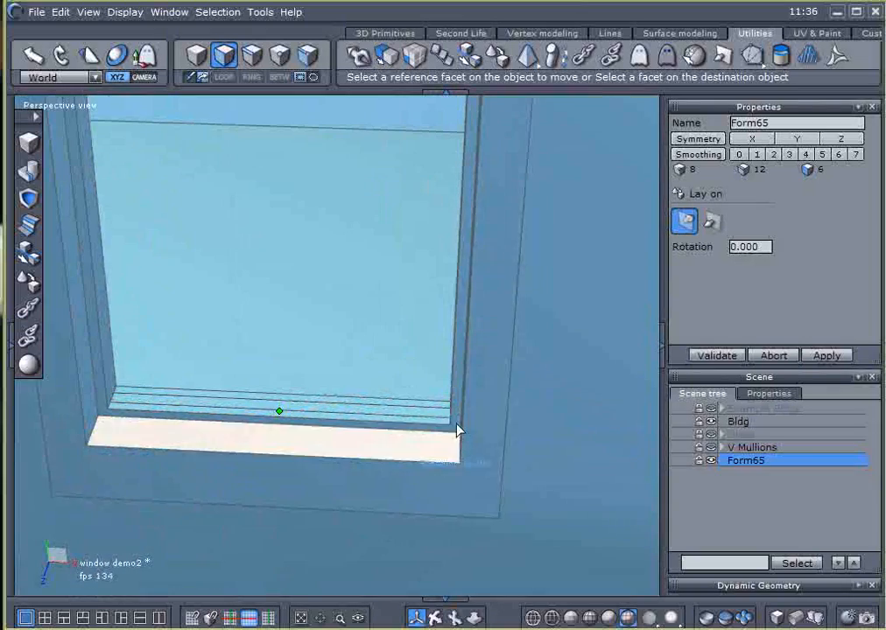
left_click(457, 429)
left_click(715, 355)
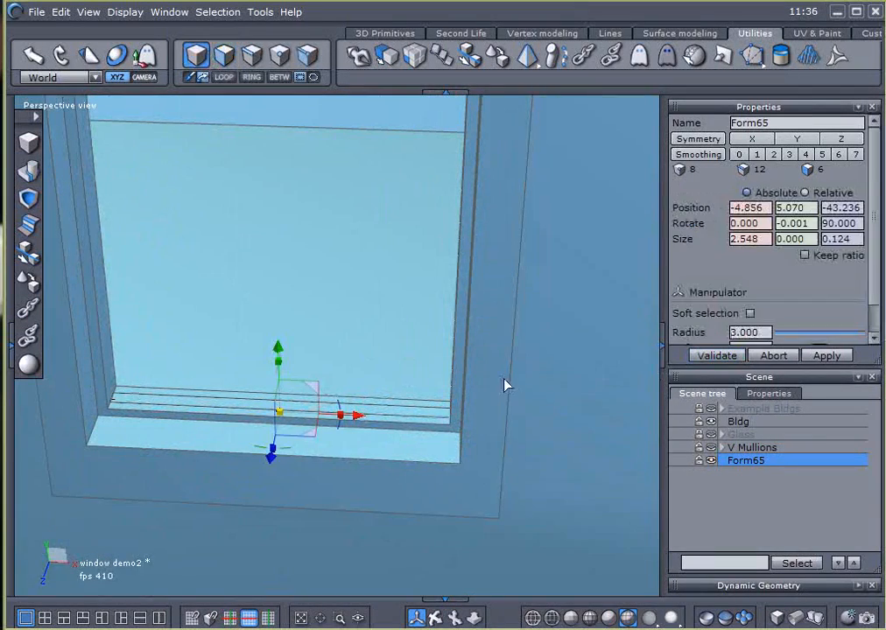
Start the Duplicate tool on the horizontal bar and hide the Bldg object to expose the copy
scroll(506, 385, "down", 5)
middle_click_drag(453, 438, 407, 383)
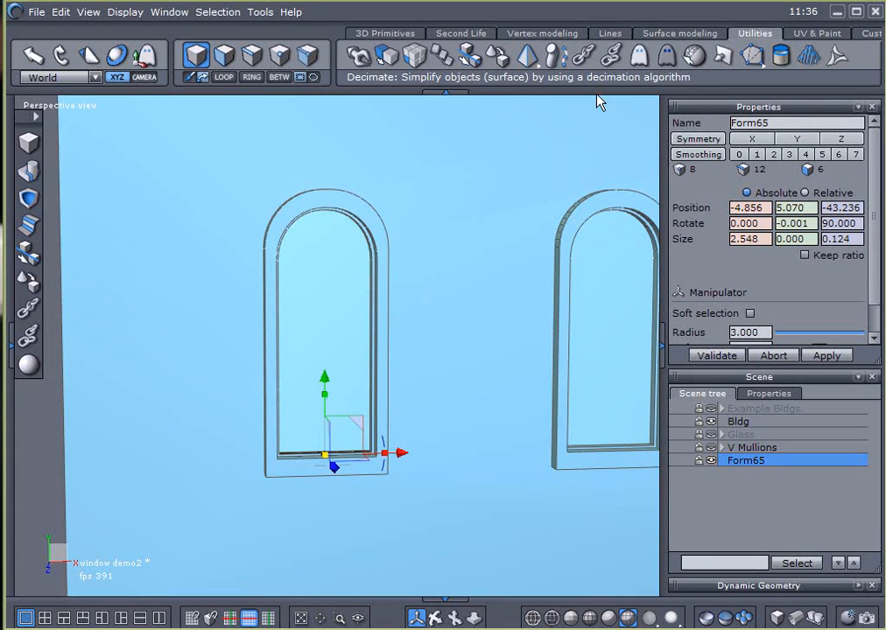
left_click(415, 58)
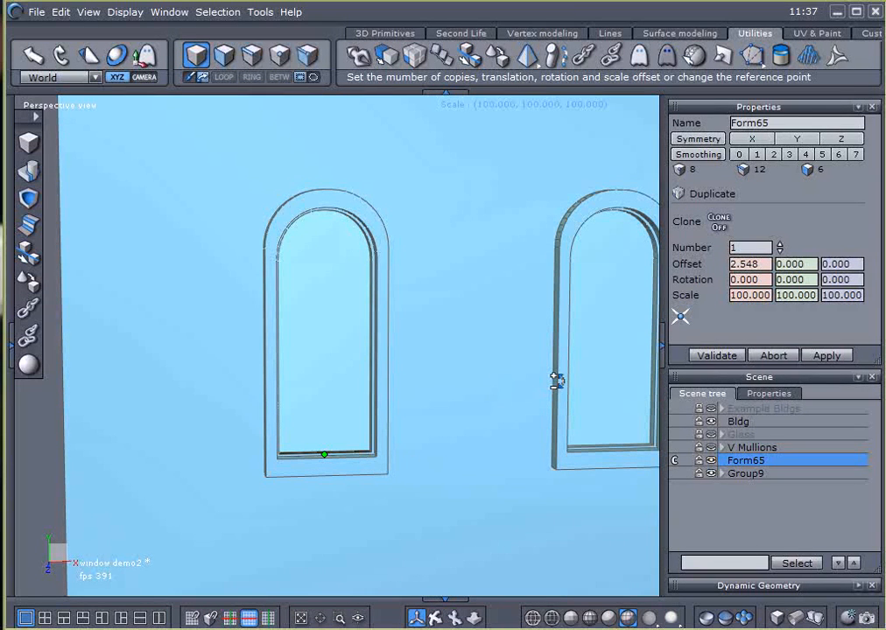
left_click(710, 421)
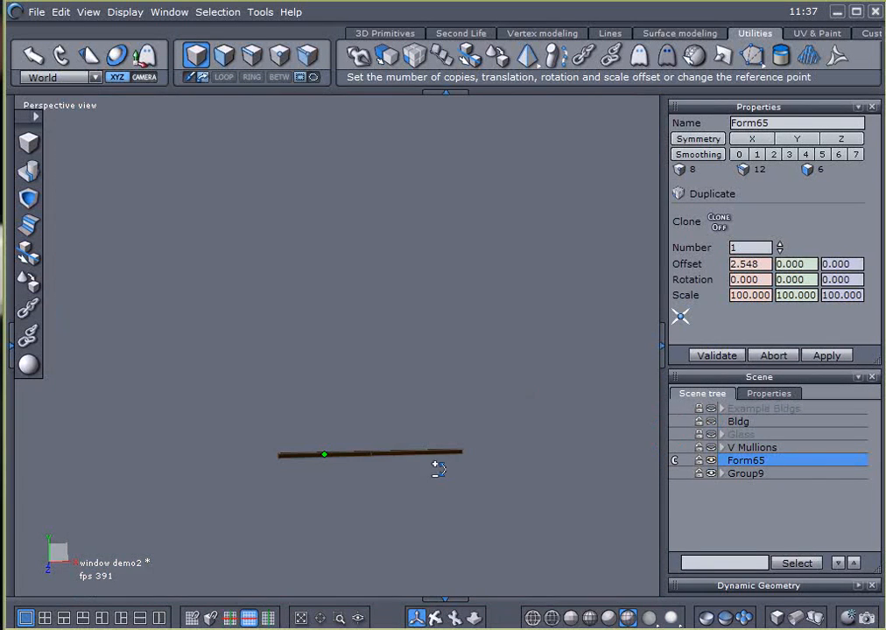
mouse_move(484, 416)
left_mouse_down()
mouse_move(401, 421)
mouse_move(474, 509)
mouse_move(471, 444)
left_mouse_up()
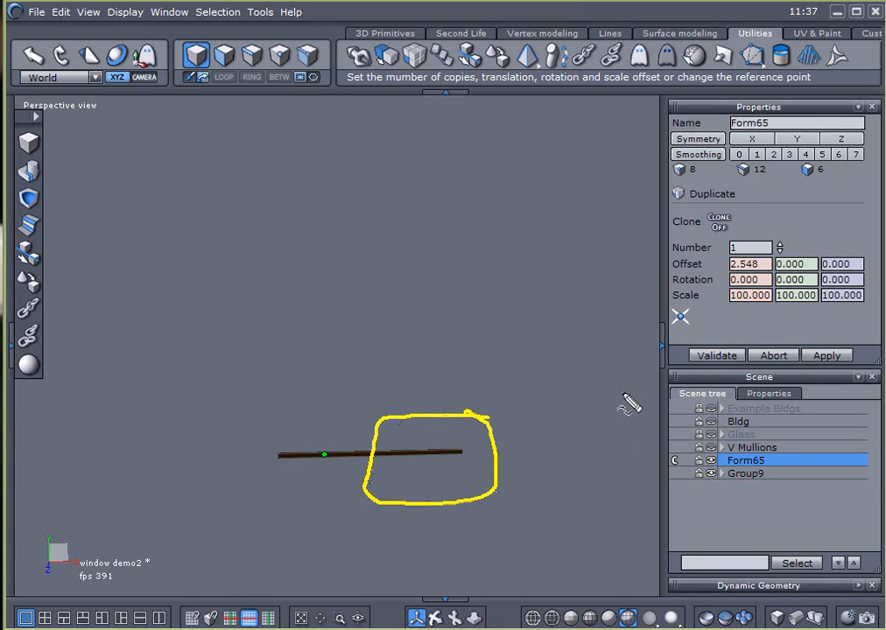
key("Escape")
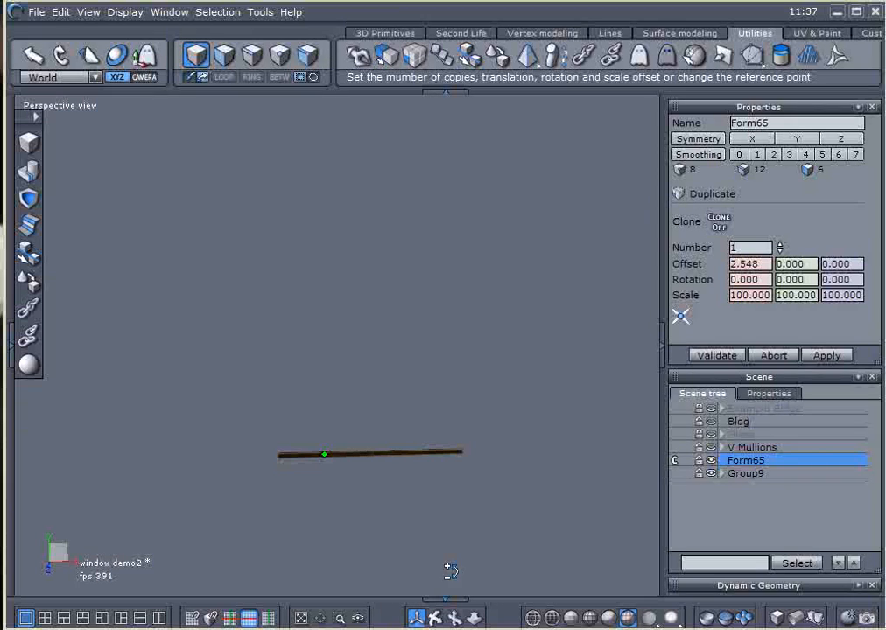
Set the duplicate's X offset to 0 and its Y offset to 1.200 to copy the horizontal bar upward
left_click_drag(766, 264, 699, 265)
scroll(452, 464, "up", 3)
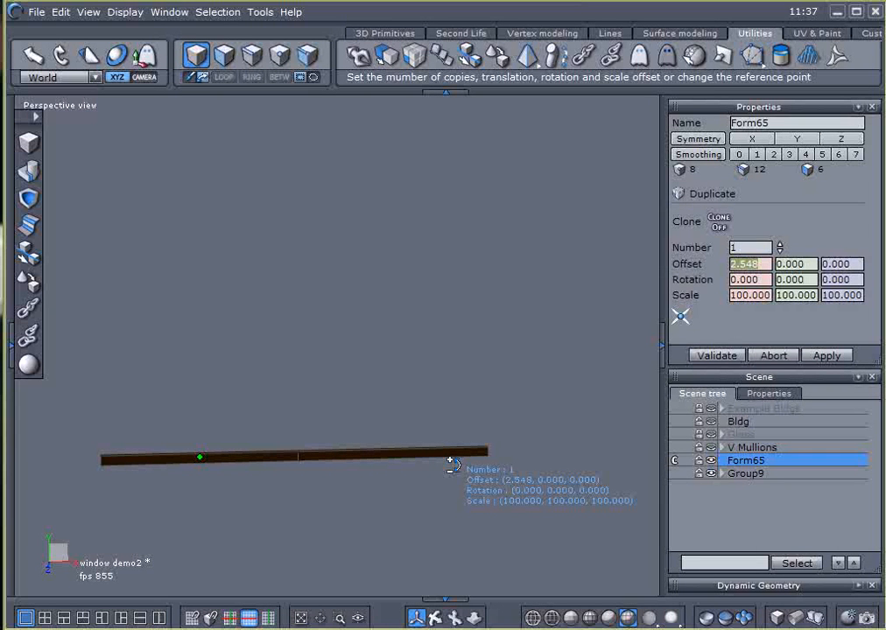
key("BackSpace")
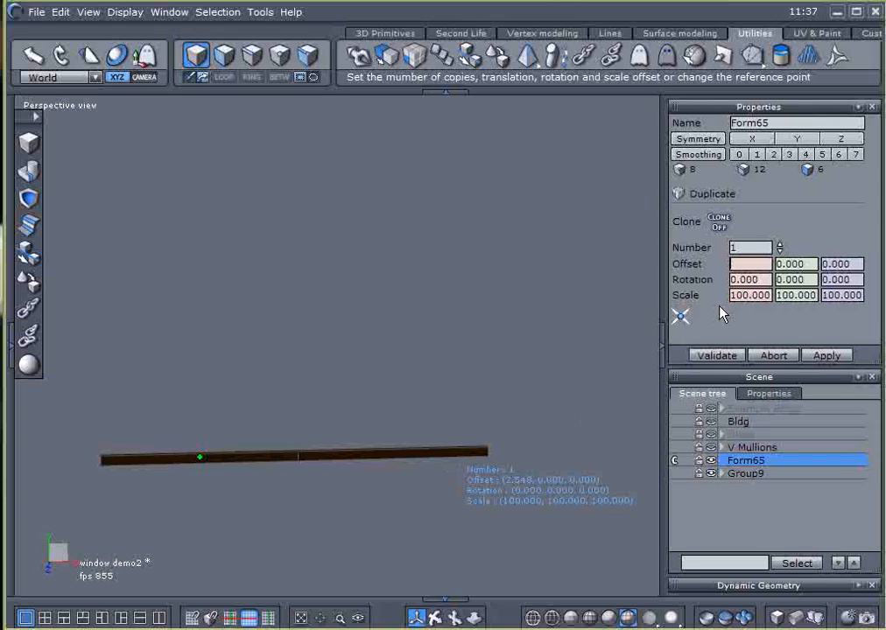
double_click(791, 264)
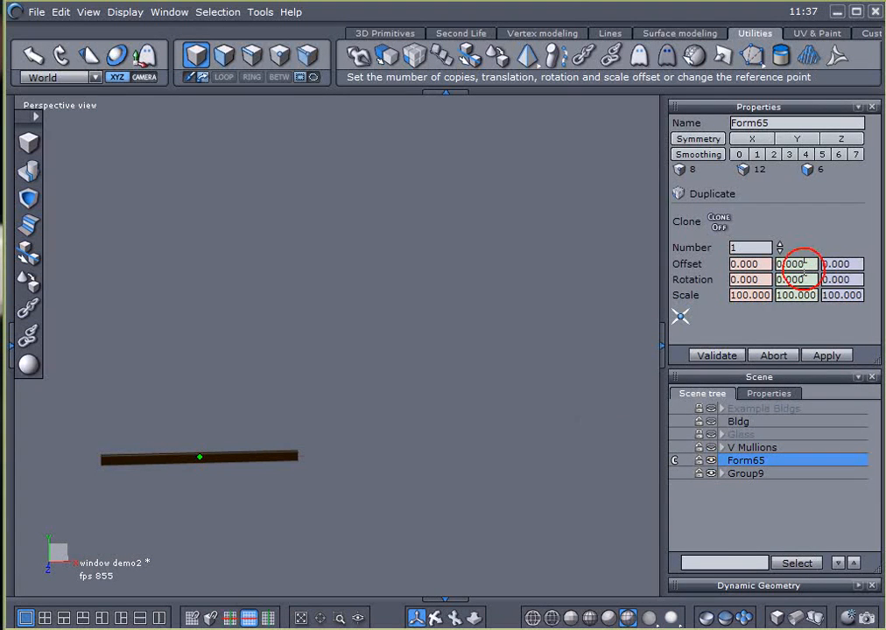
type("0.6")
scroll(803, 267, "up", 6)
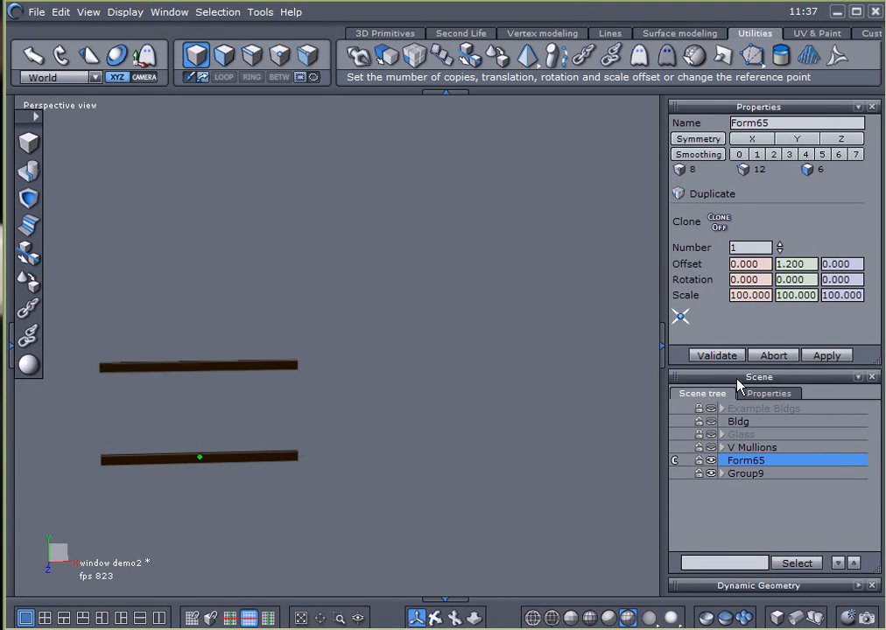
Show the Bldg object again and set the duplication to 5 copies with a Y offset of 1.100
left_click(711, 422)
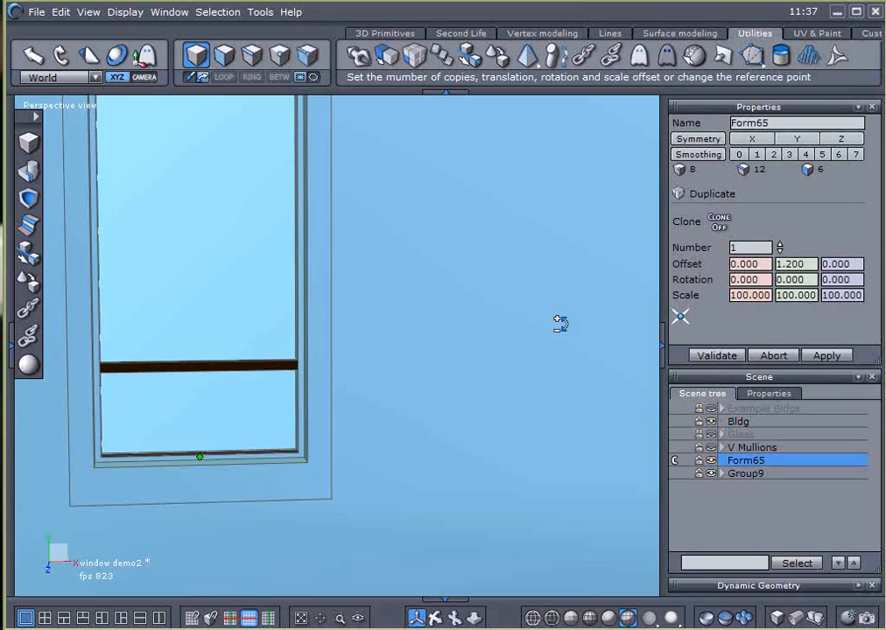
scroll(533, 295, "down", 3)
middle_click_drag(533, 295, 488, 363)
right_click_drag(468, 390, 505, 409)
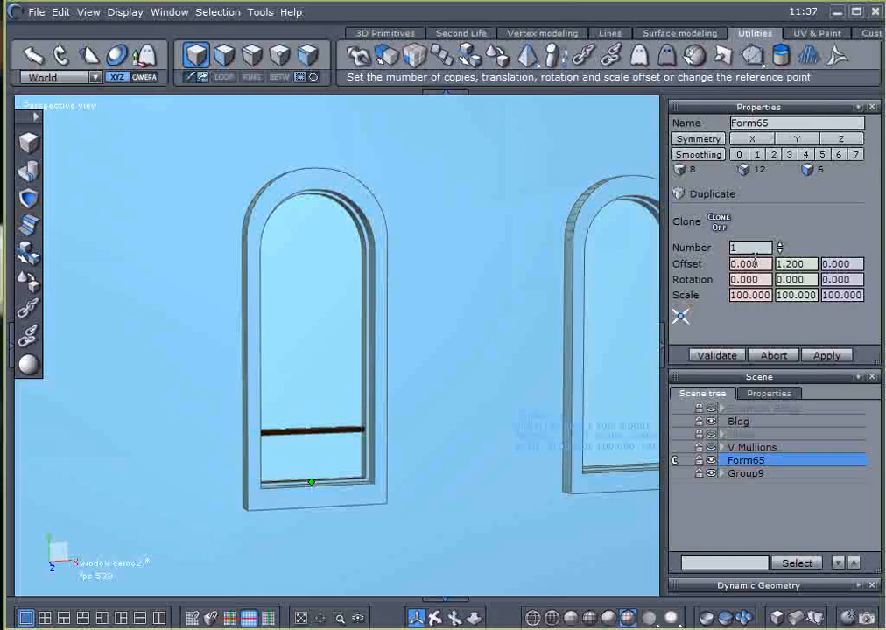
scroll(758, 250, "up", 3)
scroll(757, 250, "up", 1)
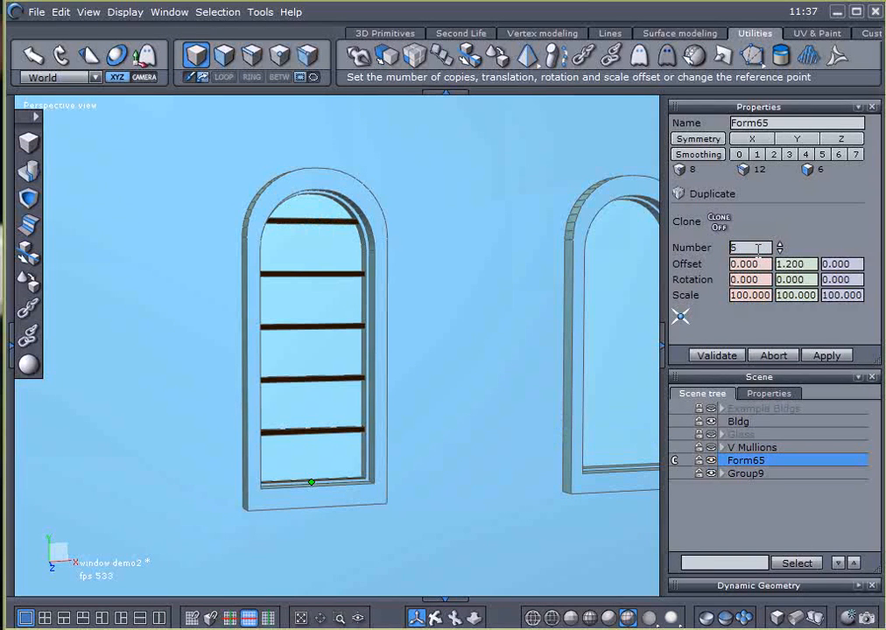
scroll(776, 264, "down", 1)
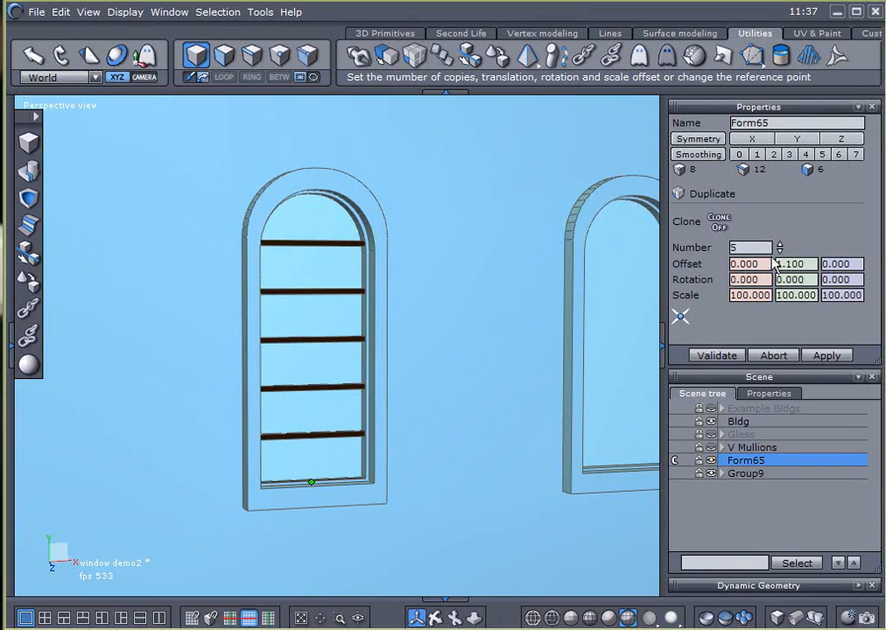
Show the V Mullions group alongside the bars and set the number of copies to 6
left_click(711, 448)
right_click_drag(567, 425, 538, 425)
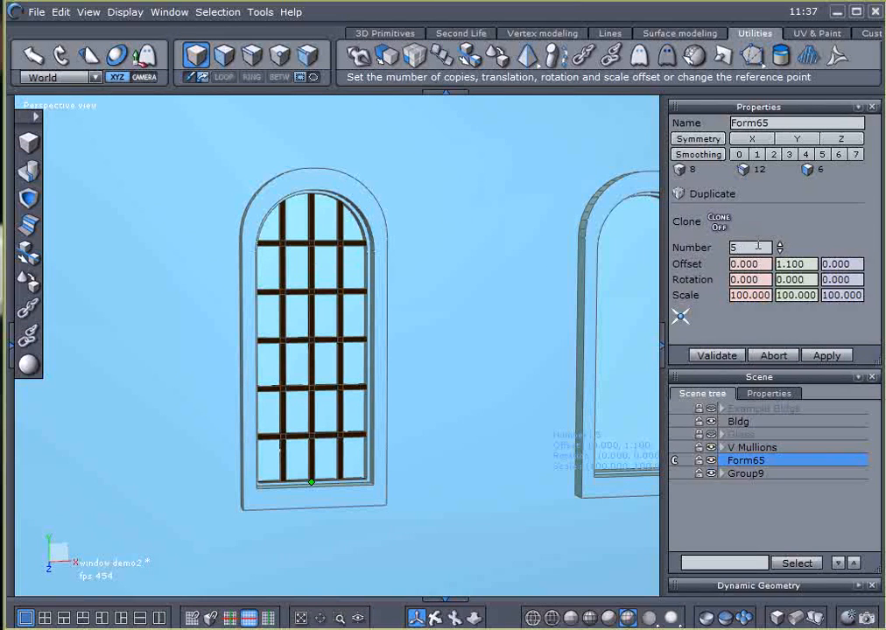
key("BackSpace")
type("6")
key("Return")
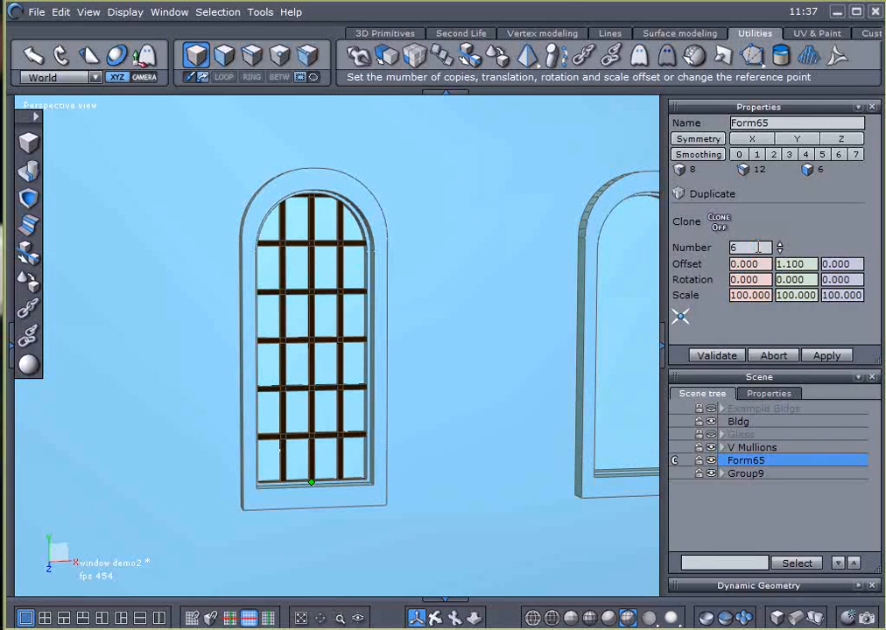
Set the copies' Y offset to 1.115, judging the topmost bar against the peak of the window arch
scroll(326, 187, "up", 5)
scroll(332, 213, "down", 5)
scroll(438, 346, "up", 4)
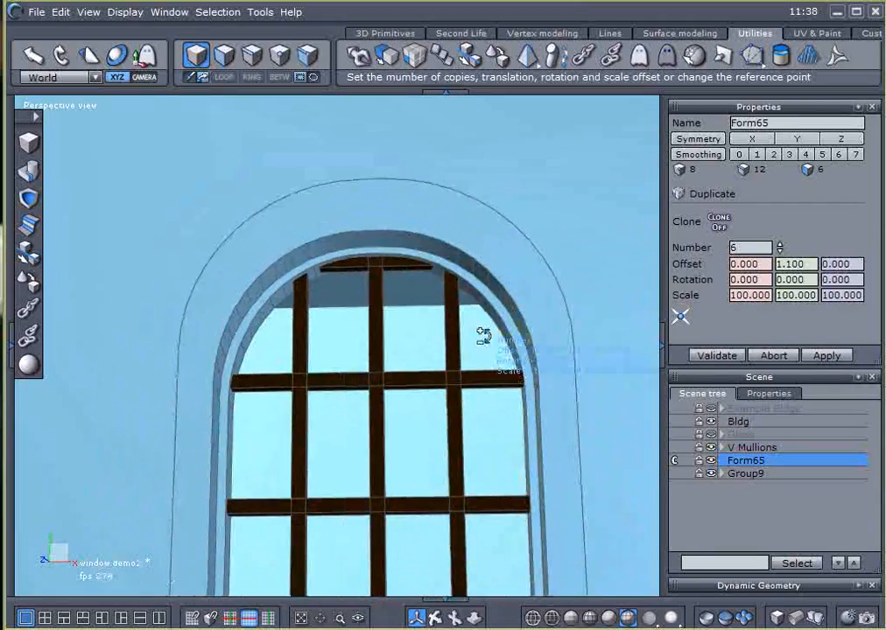
scroll(412, 300, "up", 4)
right_click_drag(413, 333, 425, 346)
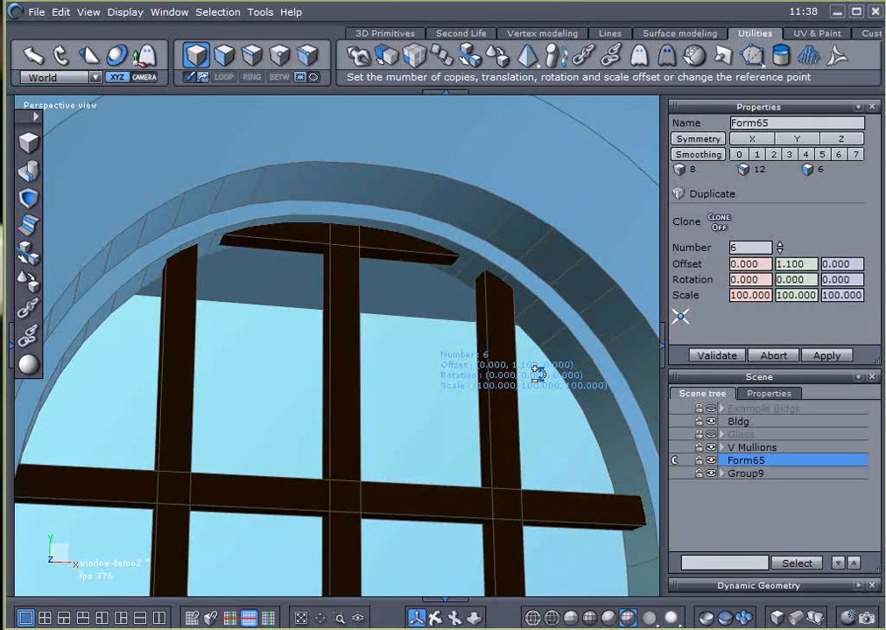
mouse_move(292, 219)
left_mouse_down()
mouse_move(534, 231)
mouse_move(589, 203)
mouse_move(393, 193)
mouse_move(124, 198)
mouse_move(125, 231)
mouse_move(306, 230)
left_mouse_up()
mouse_move(127, 202)
left_mouse_down()
mouse_move(144, 210)
mouse_move(174, 194)
mouse_move(657, 188)
mouse_move(594, 207)
mouse_move(599, 237)
mouse_move(643, 214)
mouse_move(653, 181)
left_mouse_up()
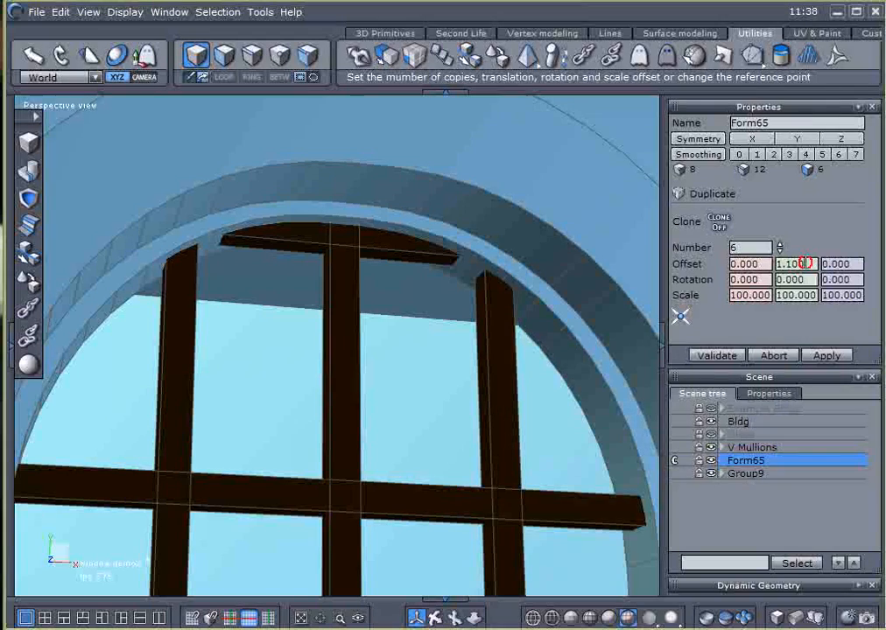
key("BackSpace")
key("BackSpace")
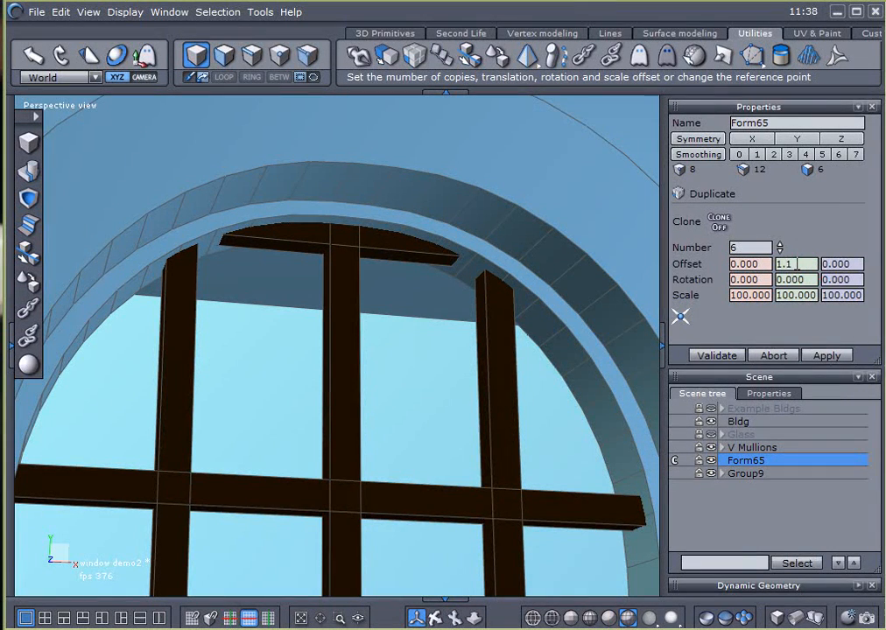
key("Return")
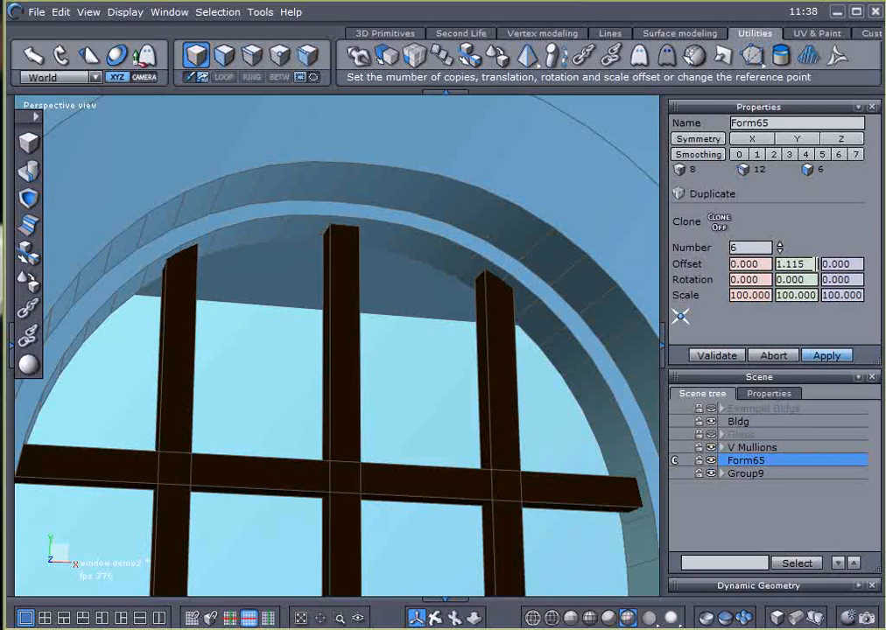
Try a Y offset of 1.114 for the copies, set it back to 1.115 and validate the duplication
left_click(814, 264)
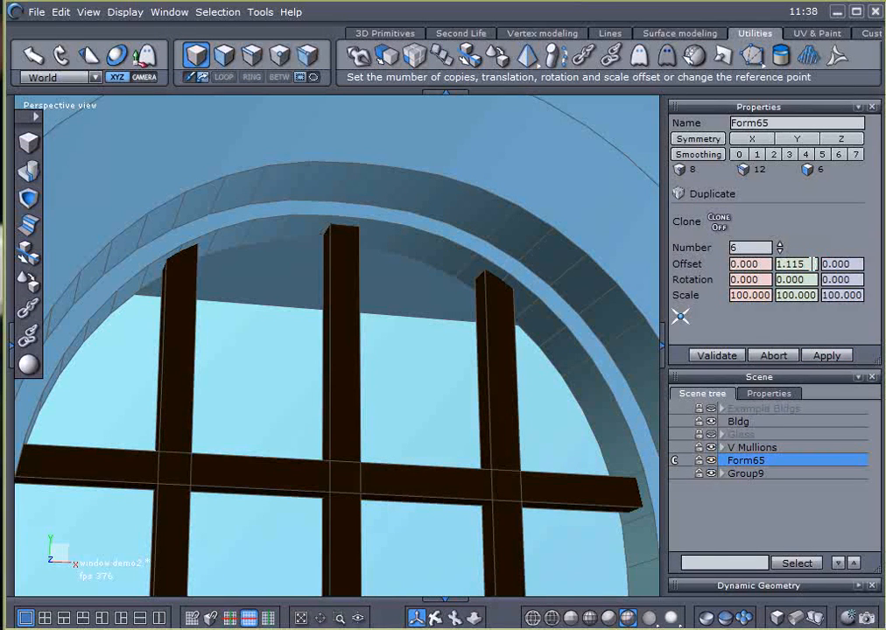
type("4")
key("Return")
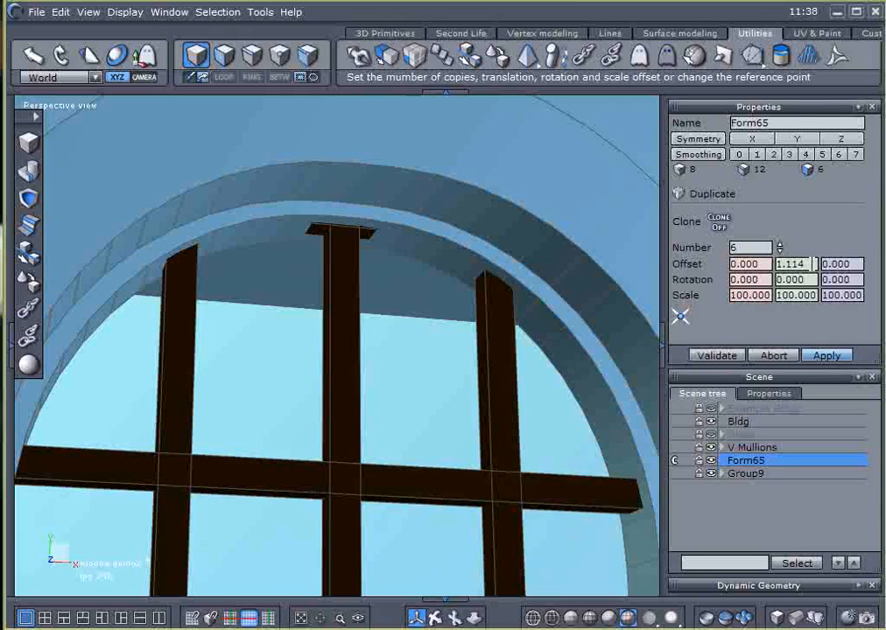
left_click(814, 263)
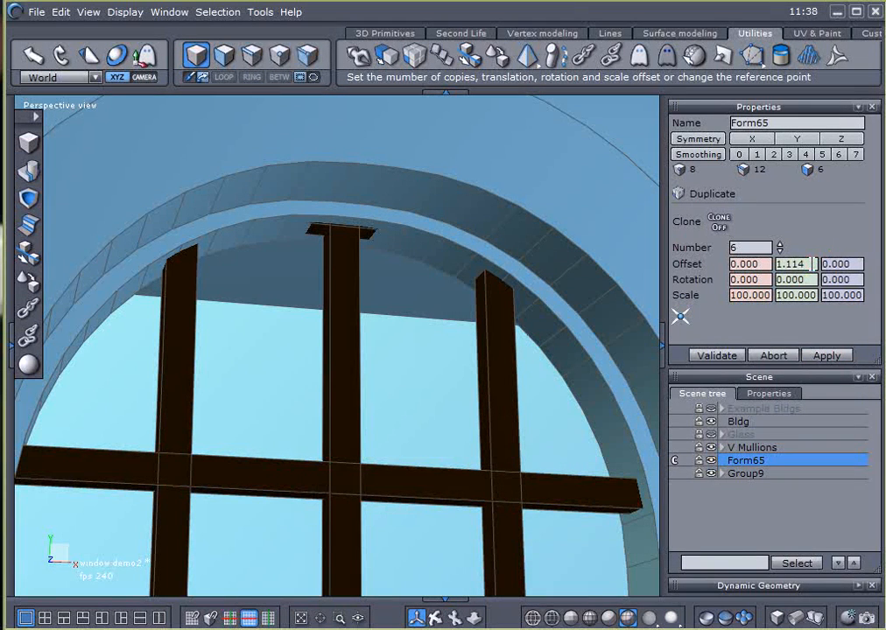
key("Return")
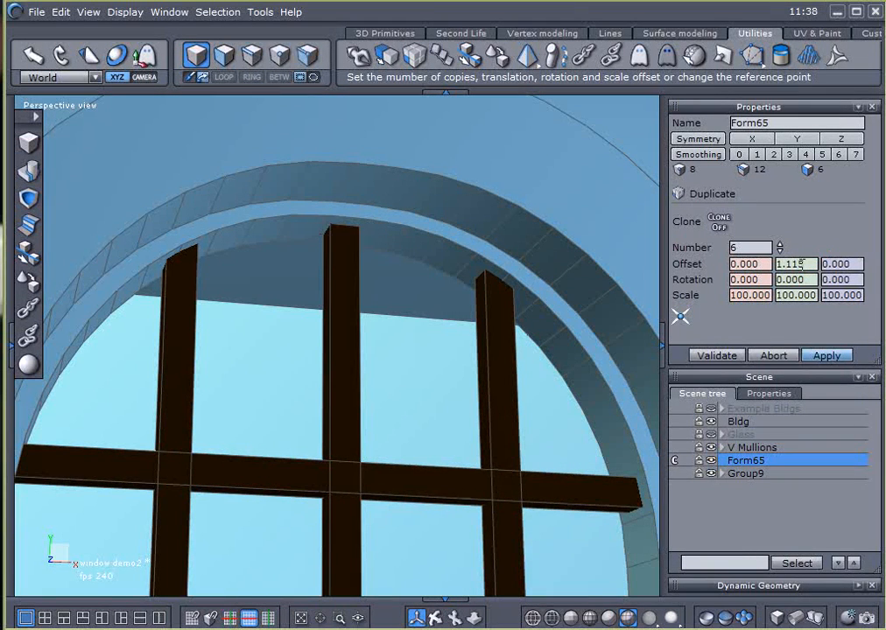
left_click(716, 355)
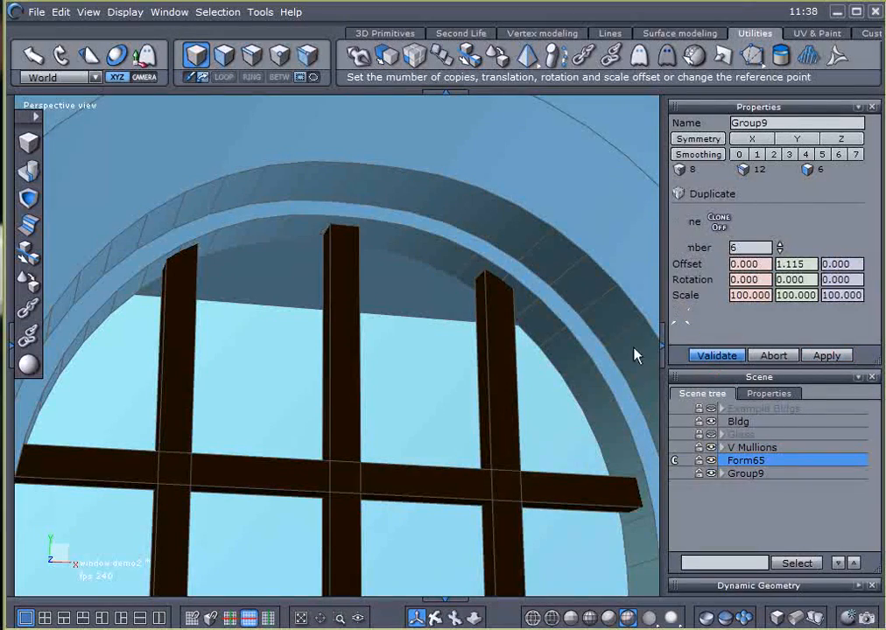
Pull the original sill bar out in front of the window along Z and delete it
scroll(346, 322, "down", 5)
middle_click_drag(393, 361, 380, 312)
left_click_drag(246, 354, 267, 445, "alt")
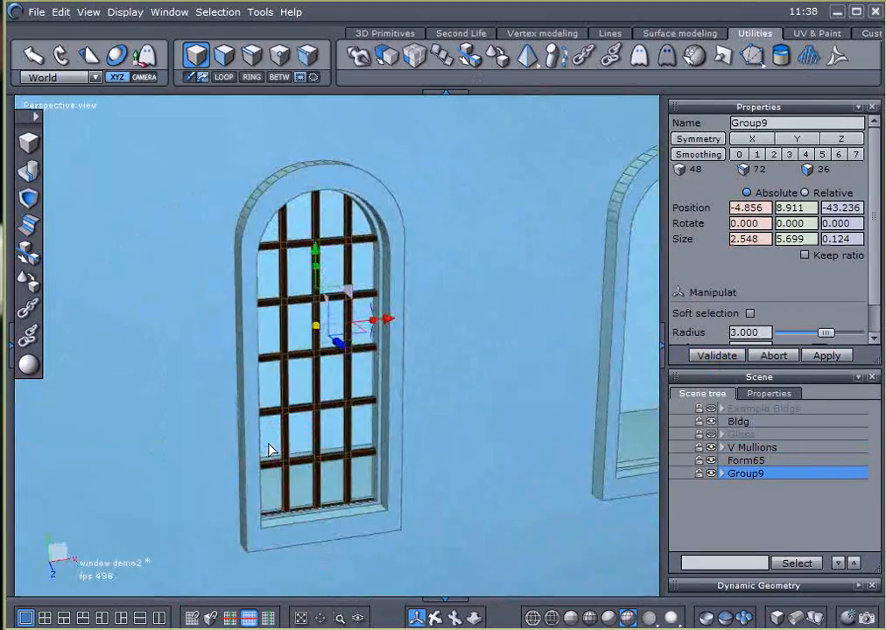
left_click(735, 460)
left_click_drag(338, 536, 396, 579)
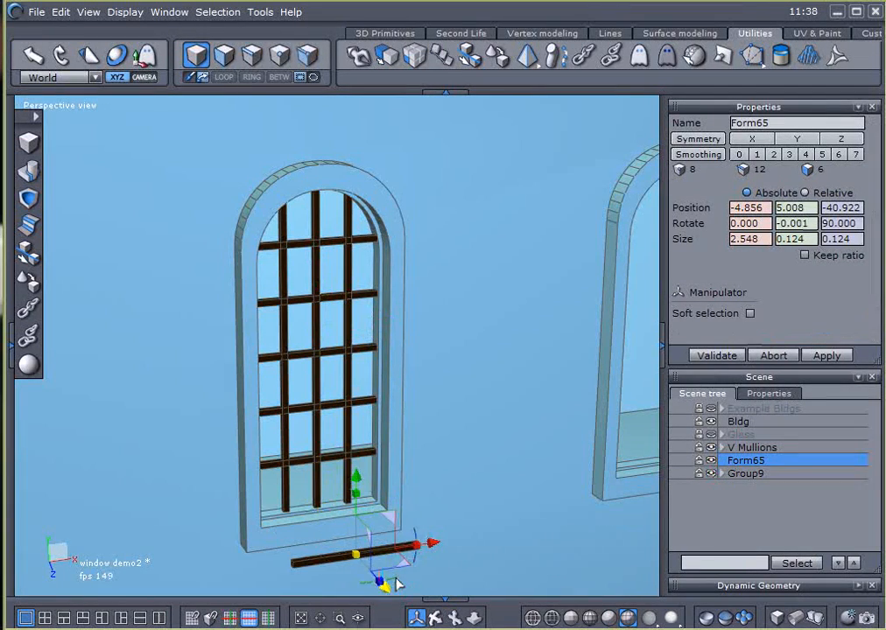
left_click_drag(313, 556, 337, 502, "alt")
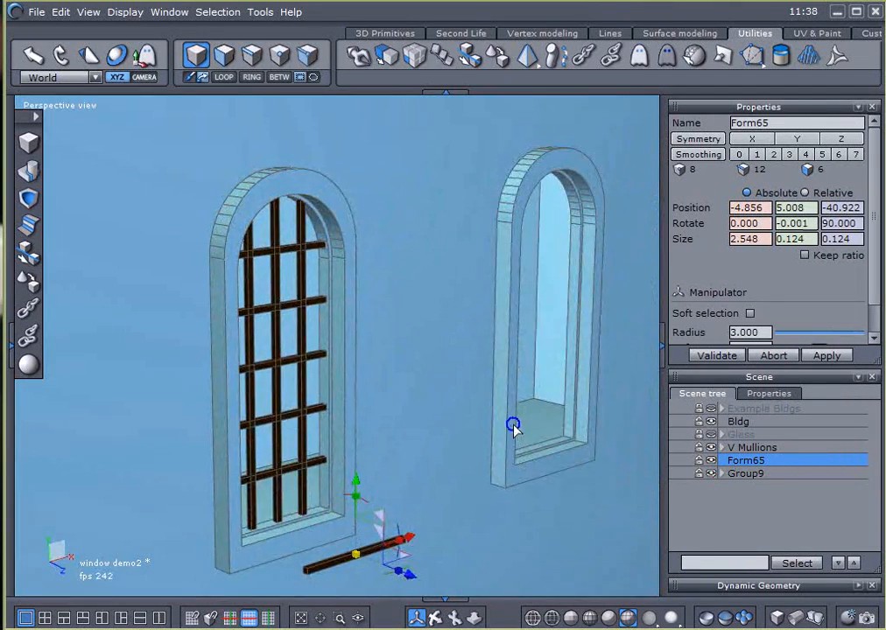
middle_click_drag(513, 425, 528, 395)
left_click_drag(528, 396, 471, 449, "alt")
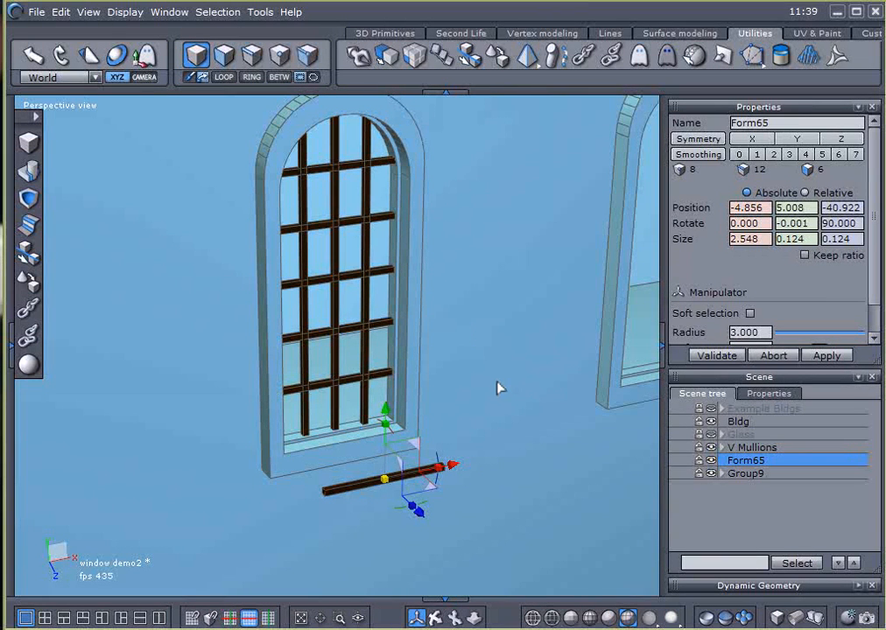
key("Delete")
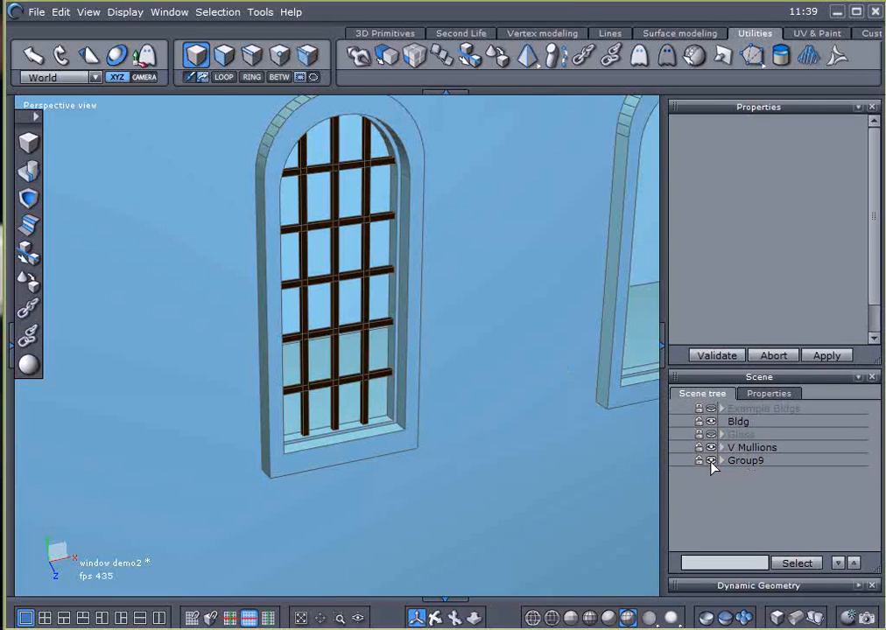
Ungroup the duplicated bars in Group9 and delete the topmost bar above the window arch
left_click(381, 378)
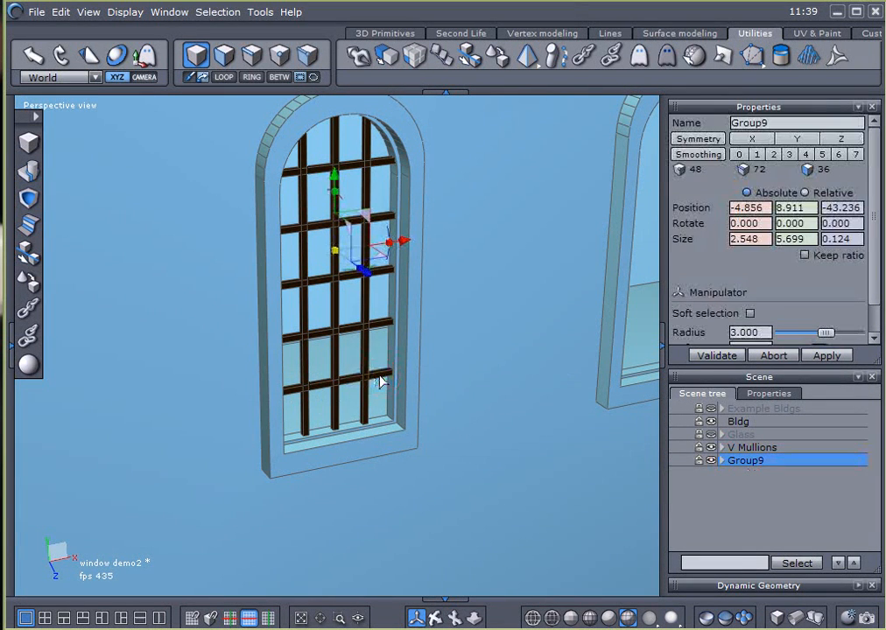
left_click(31, 336)
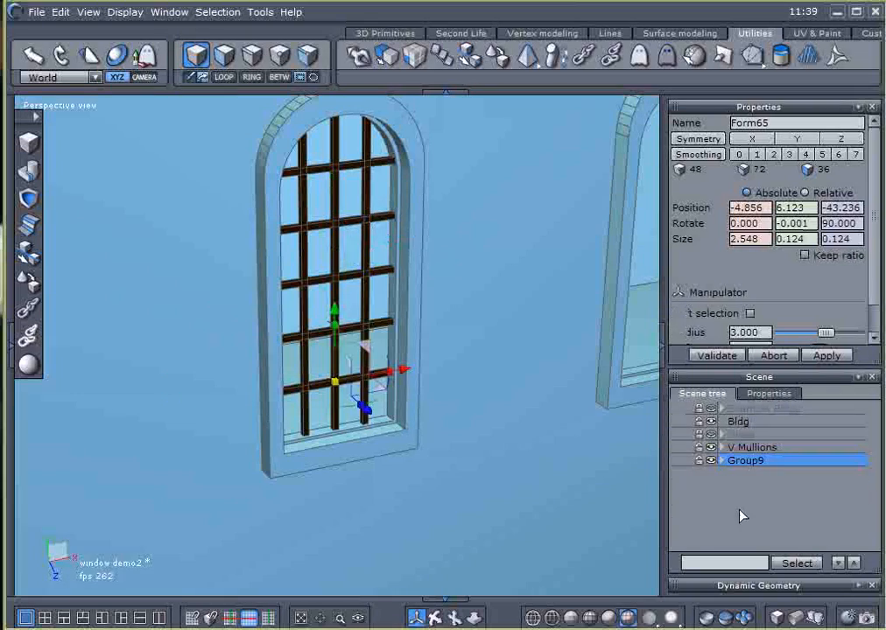
left_click(723, 528)
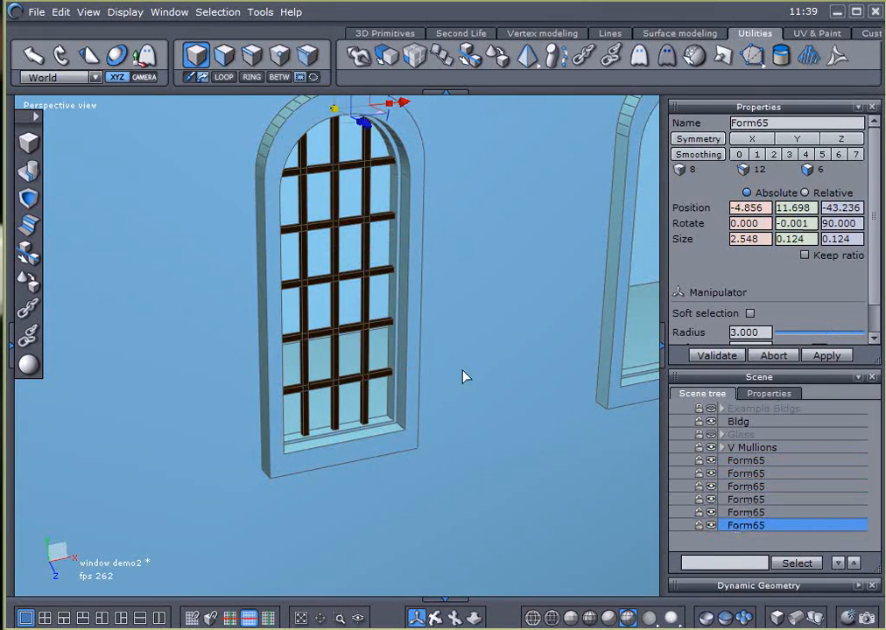
middle_click_drag(402, 373, 363, 435)
left_click_drag(324, 194, 415, 279)
right_click_drag(426, 400, 476, 413)
key("Delete")
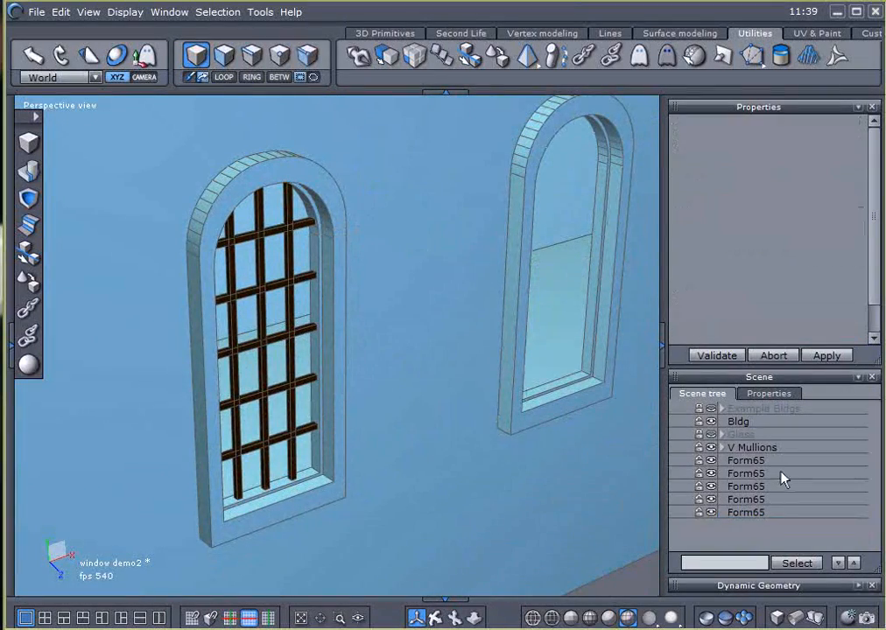
Group the five remaining horizontal bars and name the group "H Mullions"
left_click(728, 461)
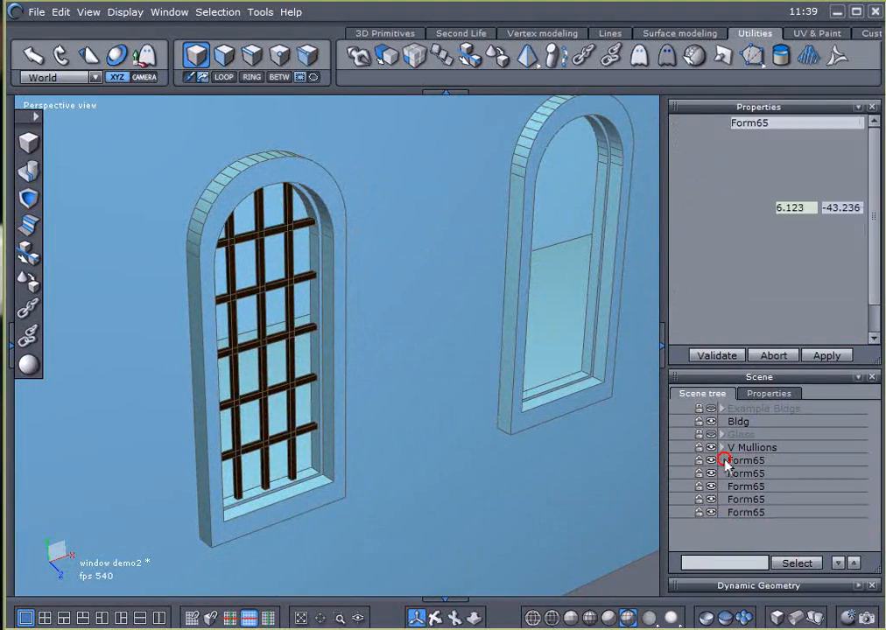
left_click(722, 512, "shift")
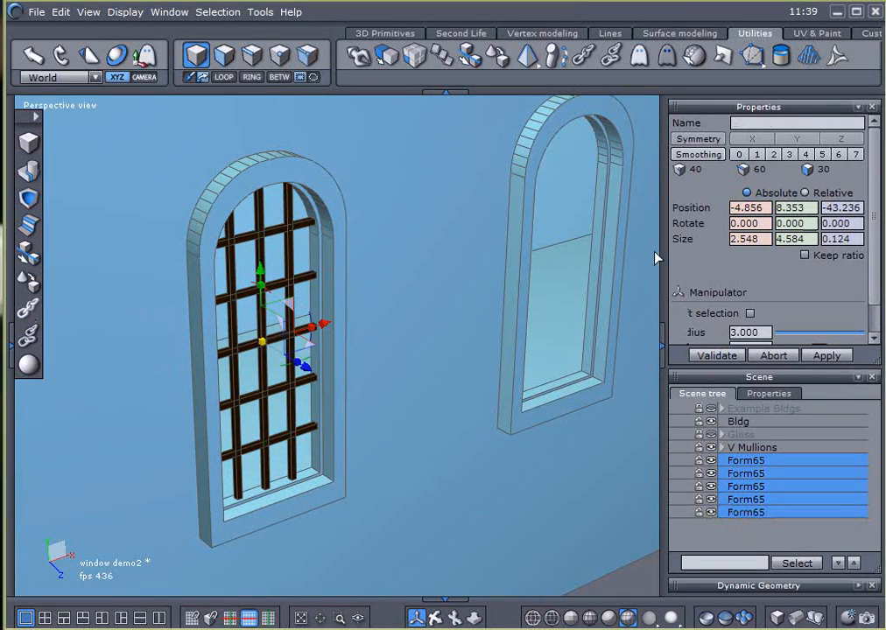
key("ctrl+g")
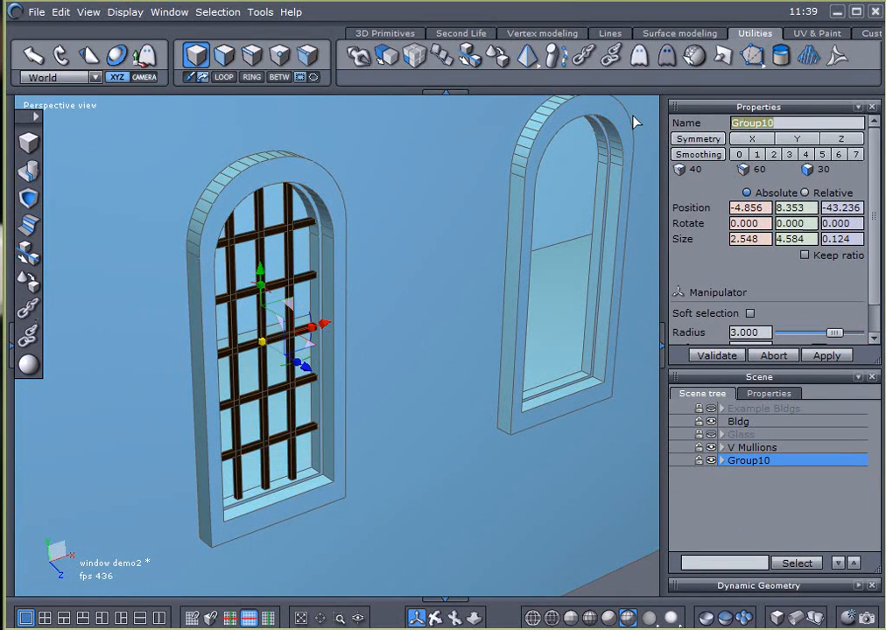
type("h Mullions")
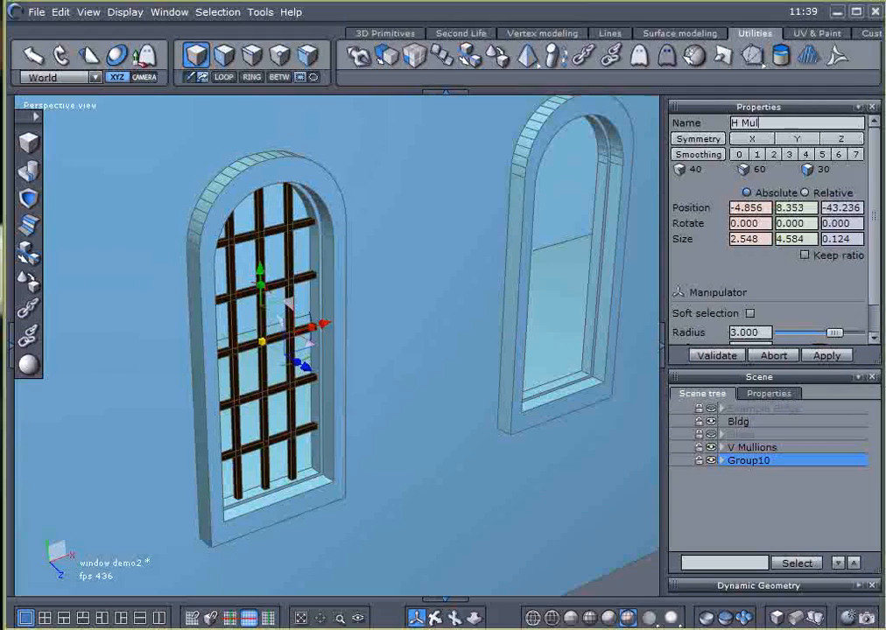
key("Return")
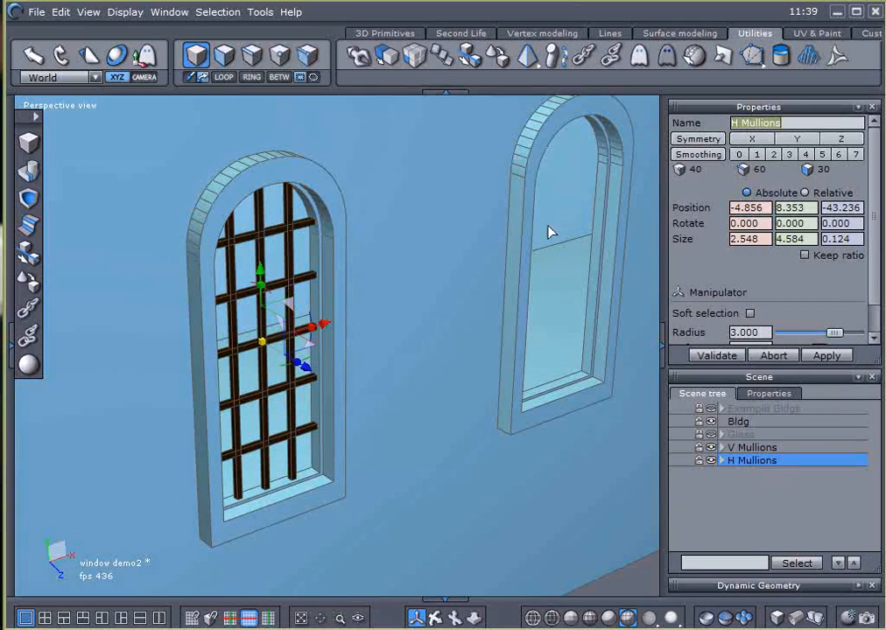
middle_click_drag(415, 447, 331, 458)
scroll(414, 418, "down", 3)
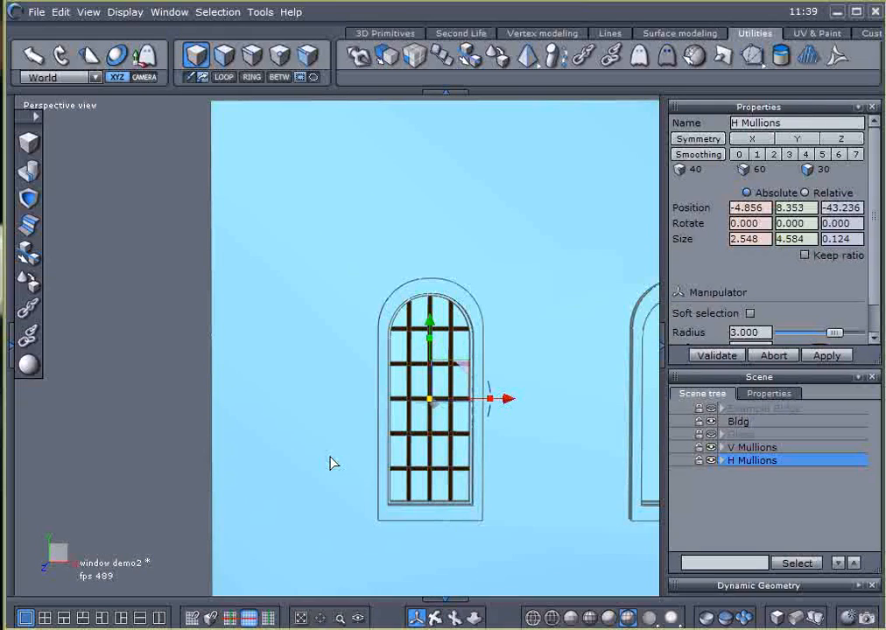
Try merging the V Mullions and H Mullions groups into a single form
left_click(136, 217)
left_click_drag(136, 218, 543, 526)
left_click(740, 448)
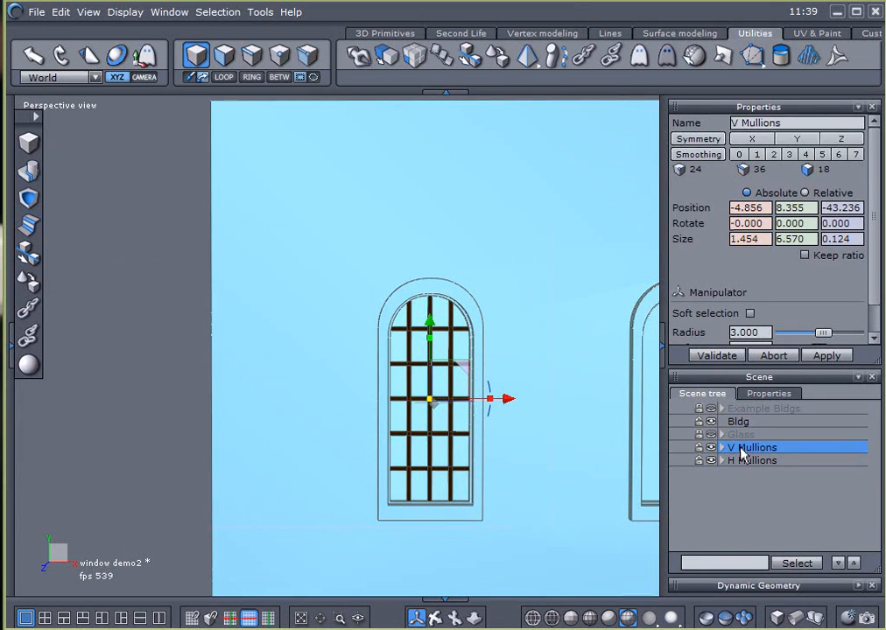
left_click(746, 461, "shift")
middle_click_drag(271, 428, 359, 472)
scroll(437, 442, "up", 3)
scroll(437, 448, "up", 5)
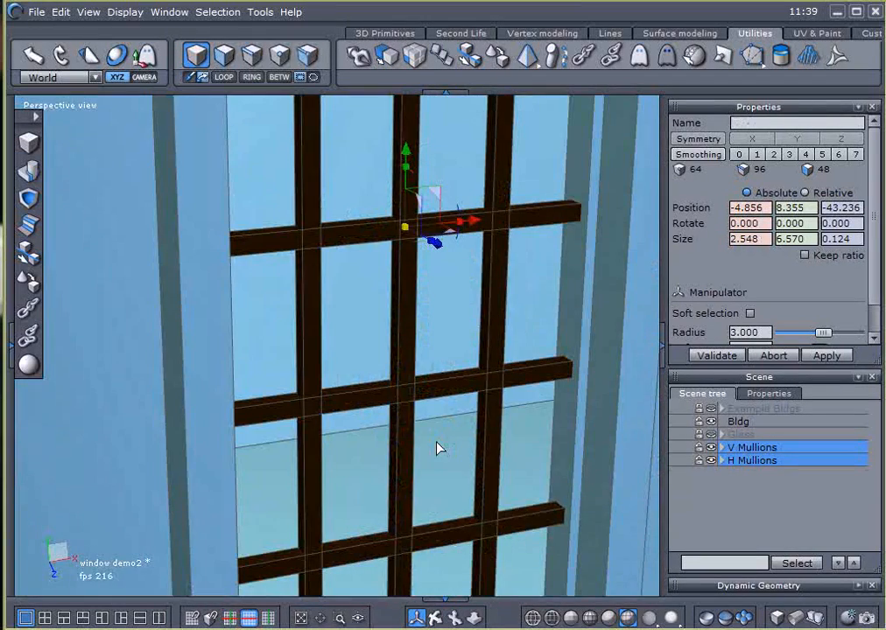
middle_click_drag(352, 362, 388, 385)
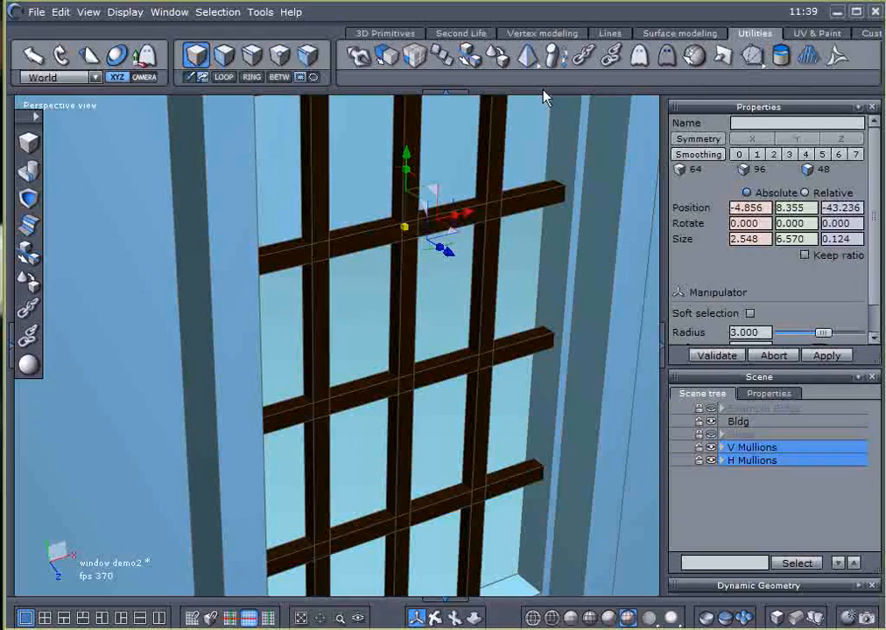
left_click(532, 33)
left_click(669, 57)
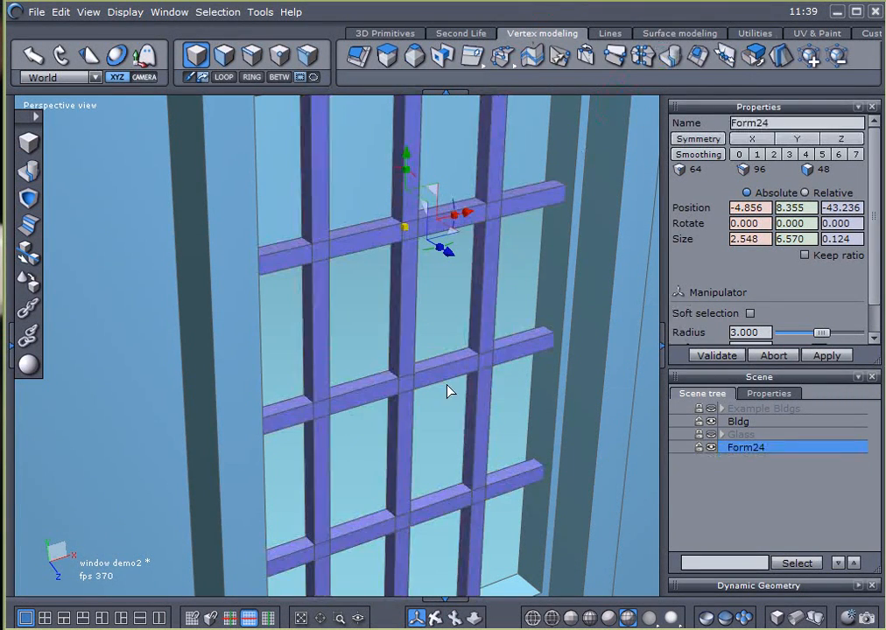
Undo the merge to restore the separate V Mullions and H Mullions groups
middle_click_drag(451, 253, 432, 270)
left_click_drag(431, 263, 466, 273)
key("ctrl+z")
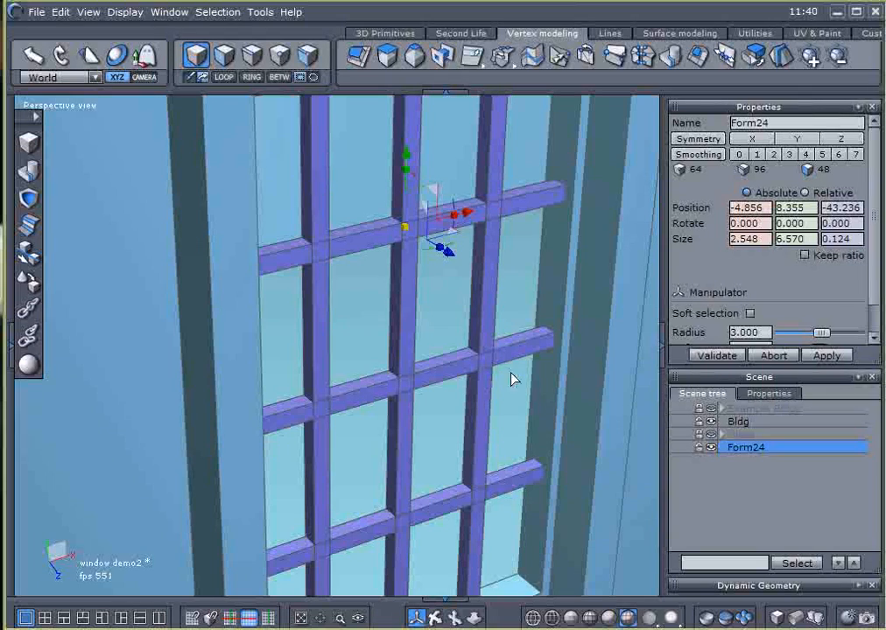
left_click(774, 514)
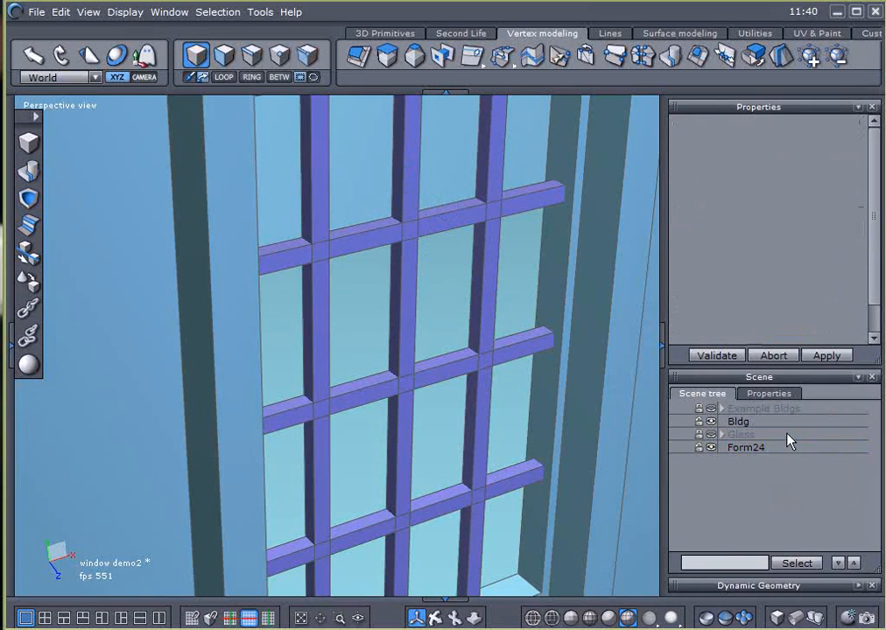
left_click(725, 449)
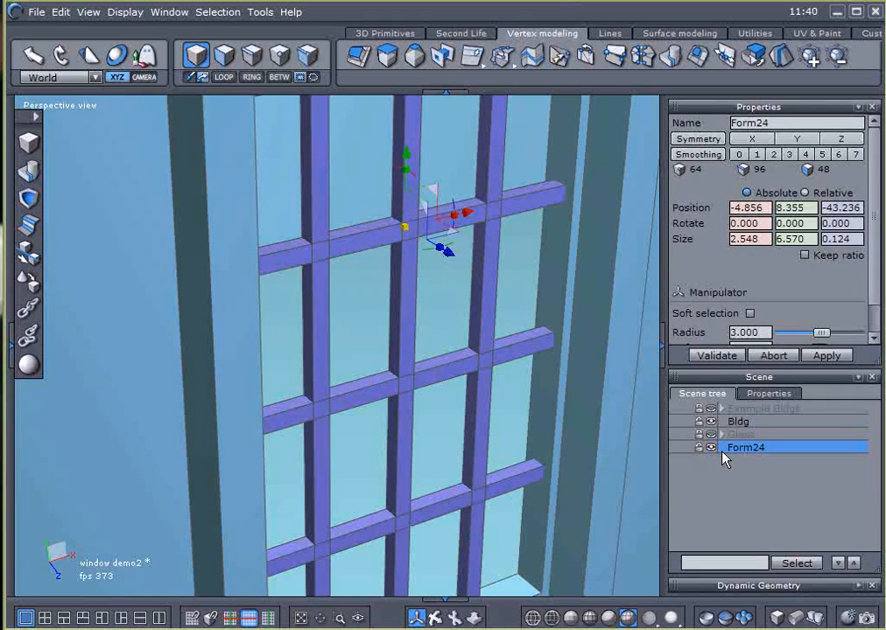
key("ctrl+z")
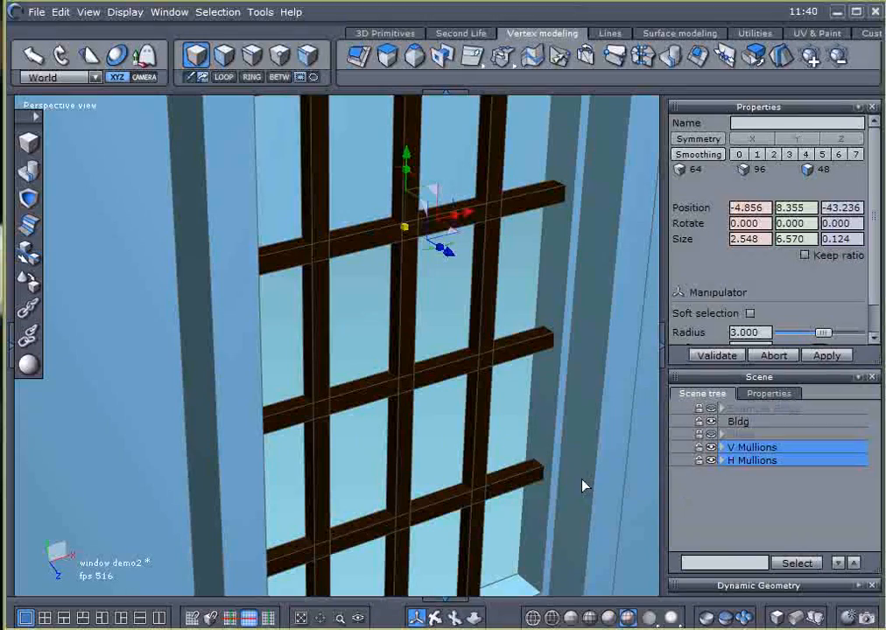
Assign a new near-white material (red 251, green 247, blue 254) to the H Mullions group only
left_click(785, 467)
middle_click_drag(479, 500, 445, 489)
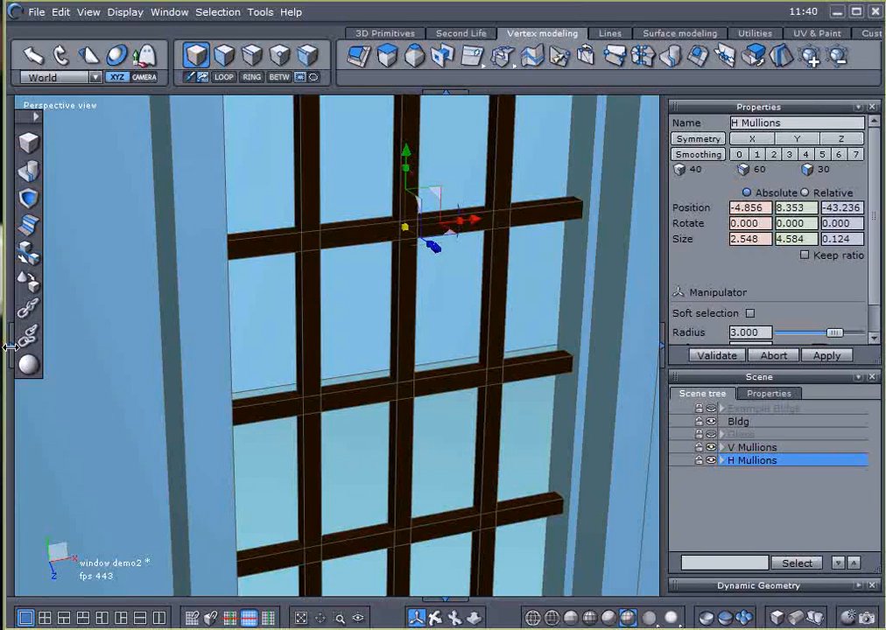
left_click_drag(8, 347, 226, 346)
left_click(185, 400)
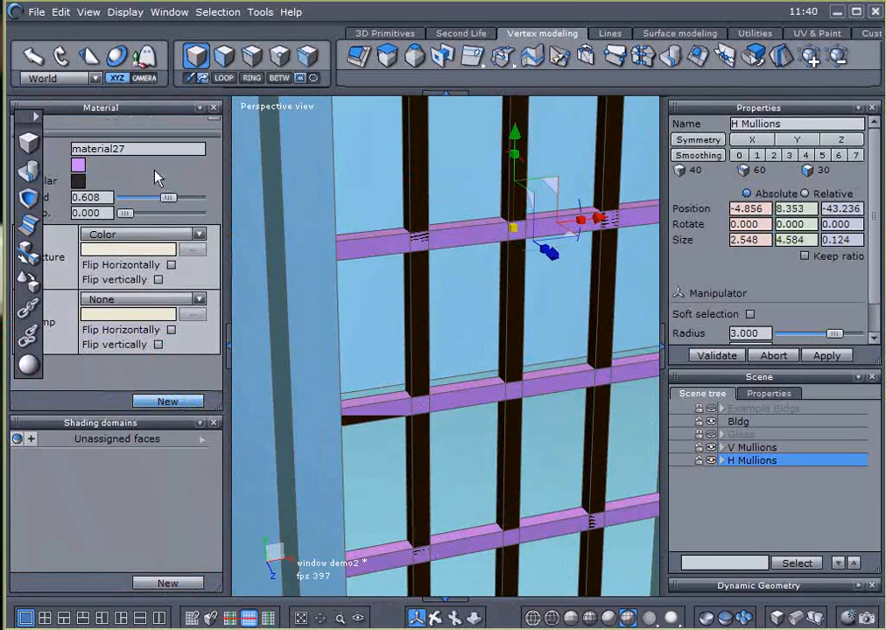
left_click(79, 165)
left_click_drag(262, 207, 260, 178)
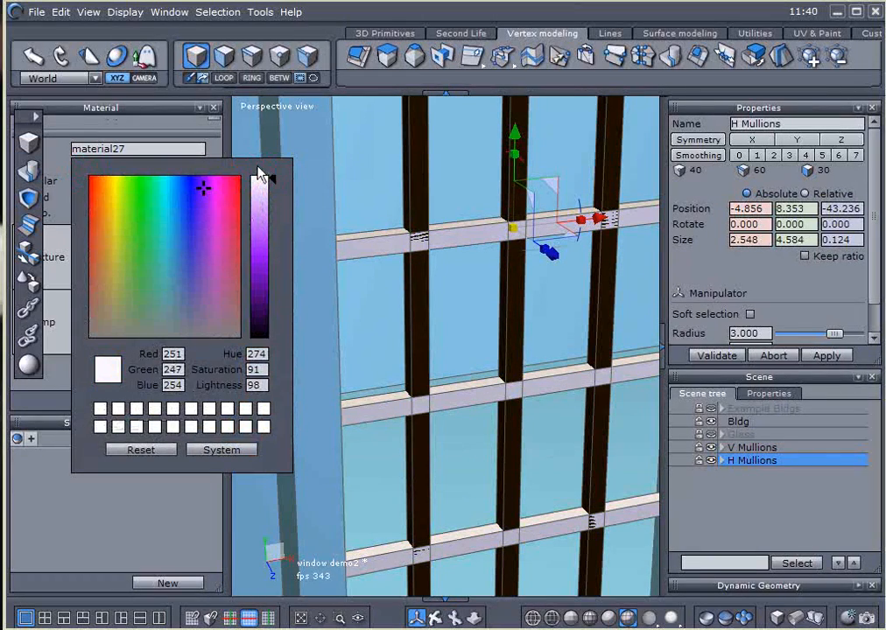
left_click(226, 350)
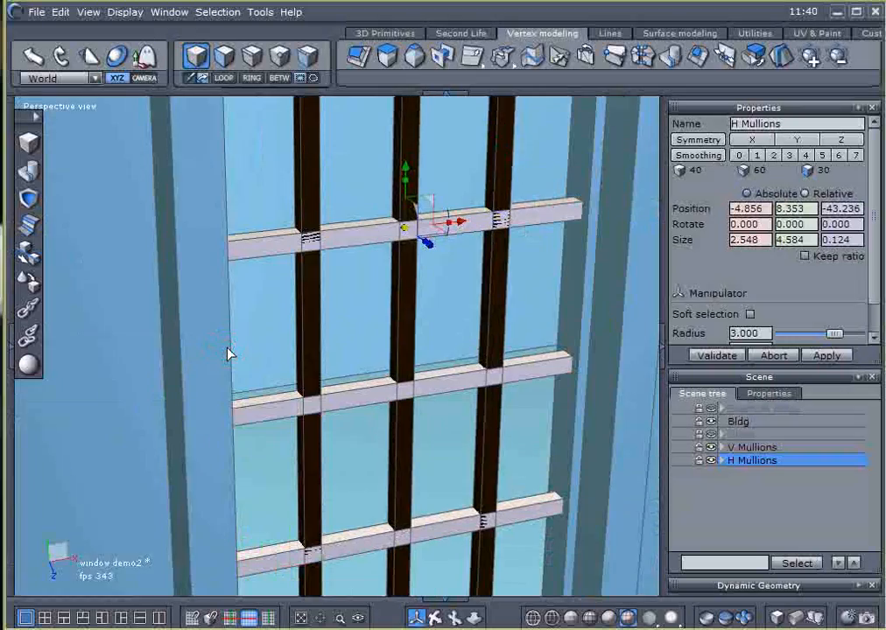
Examine the front faces where the horizontal mullions cross the vertical ones for overlapping coplanar surfaces
scroll(305, 241, "up", 2)
scroll(304, 241, "down", 1)
right_click_drag(388, 346, 368, 332)
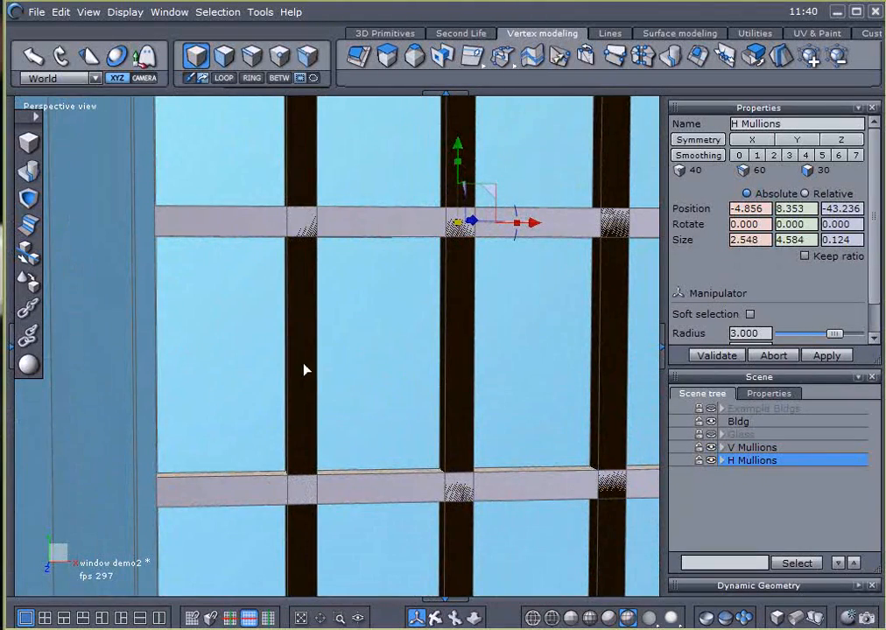
right_click_drag(286, 384, 283, 388)
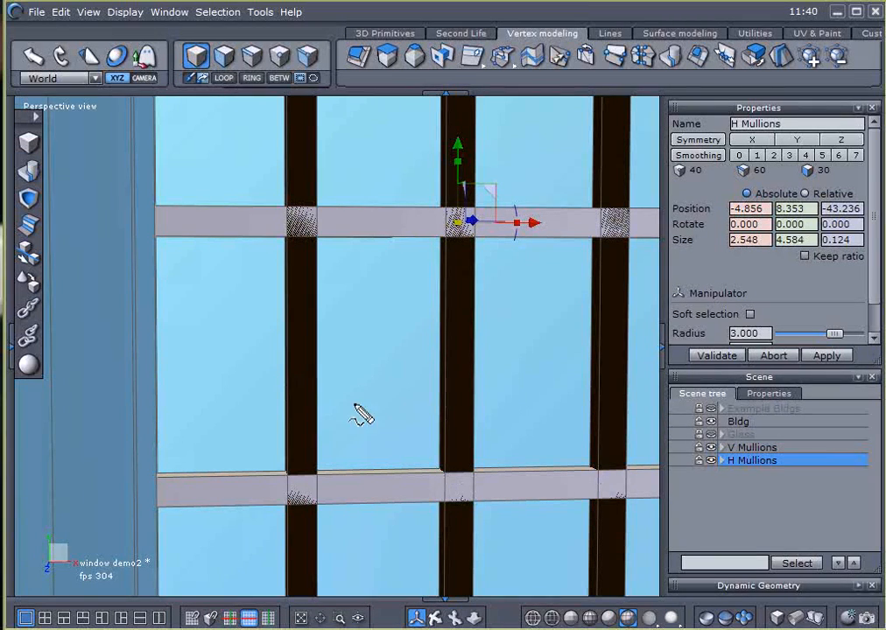
mouse_move(336, 194)
left_mouse_down()
mouse_move(277, 185)
mouse_move(267, 258)
mouse_move(317, 261)
mouse_move(336, 203)
left_mouse_up()
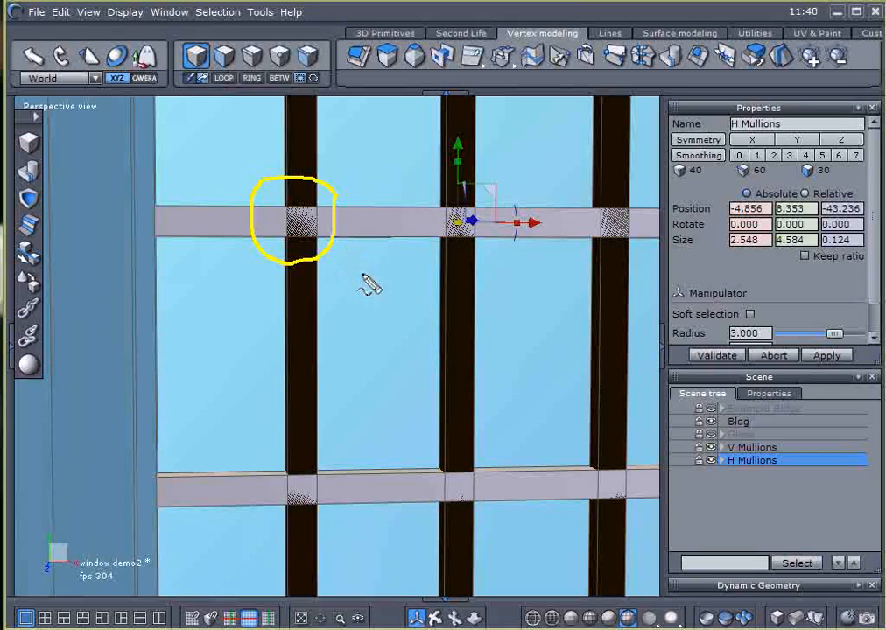
mouse_move(501, 256)
left_mouse_down()
mouse_move(455, 177)
mouse_move(474, 261)
left_mouse_up()
mouse_move(631, 264)
left_mouse_down()
mouse_move(595, 171)
mouse_move(623, 276)
mouse_move(555, 175)
left_mouse_up()
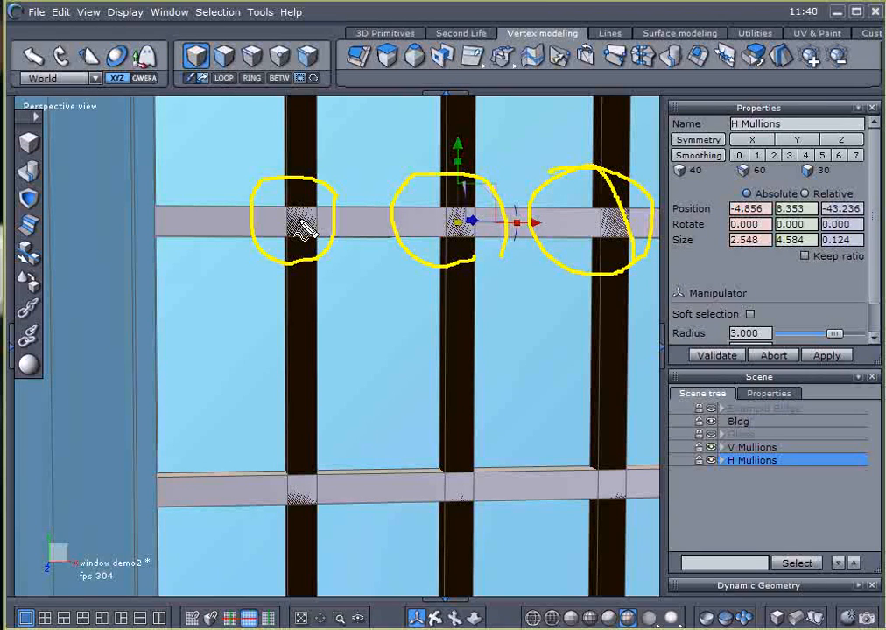
mouse_move(321, 217)
left_mouse_down()
mouse_move(316, 240)
mouse_move(292, 253)
mouse_move(289, 214)
mouse_move(336, 217)
left_mouse_up()
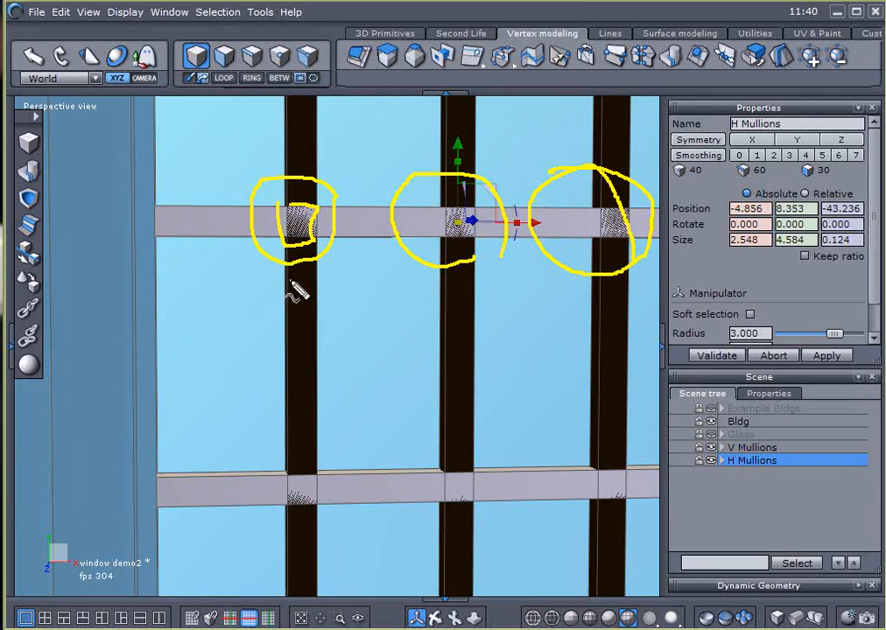
key("ctrl+z")
key("ctrl+z")
key("ctrl+z")
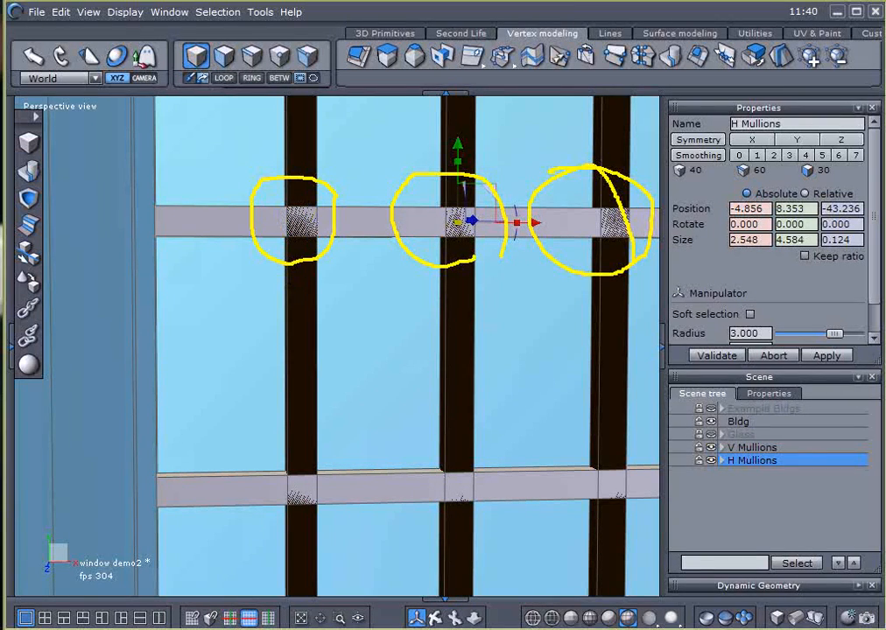
key("ctrl+z")
mouse_move(336, 210)
left_mouse_down()
mouse_move(283, 247)
mouse_move(315, 250)
mouse_move(332, 215)
left_mouse_up()
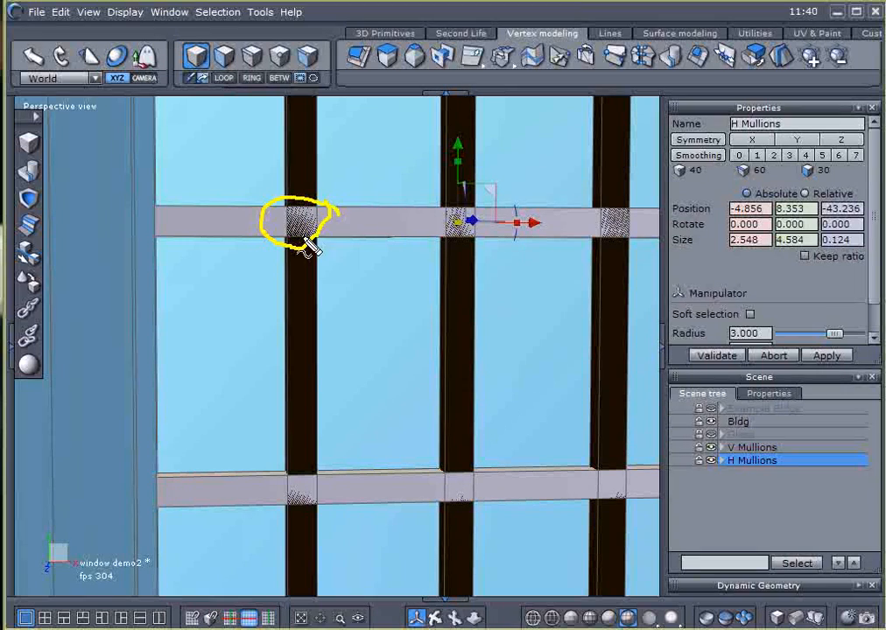
key("ctrl+z")
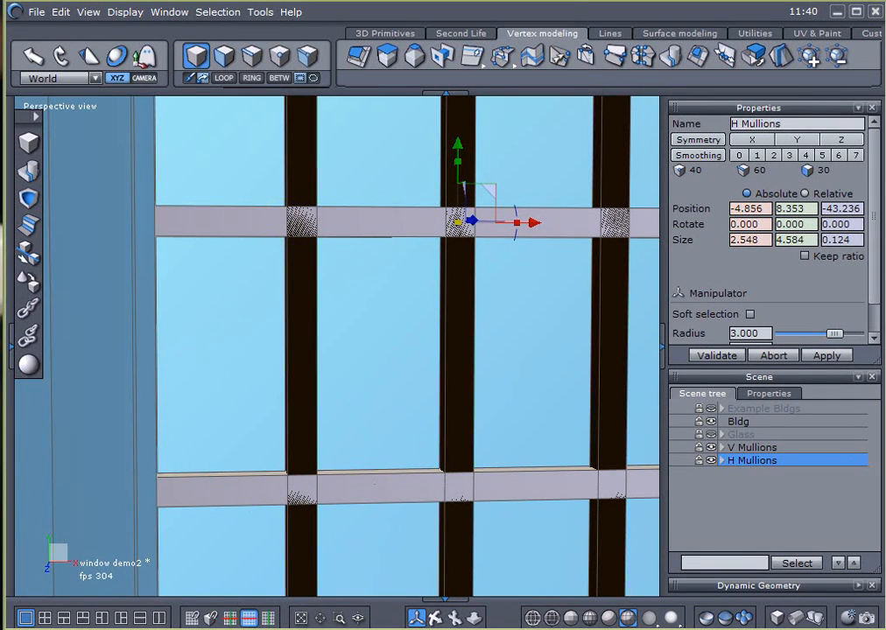
middle_click_drag(269, 444, 320, 468)
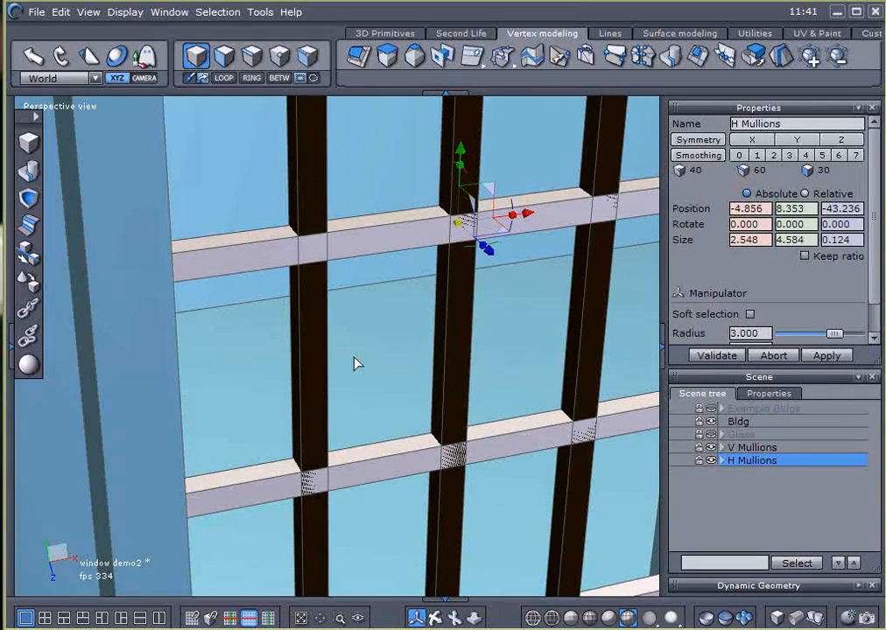
middle_click_drag(340, 340, 385, 374)
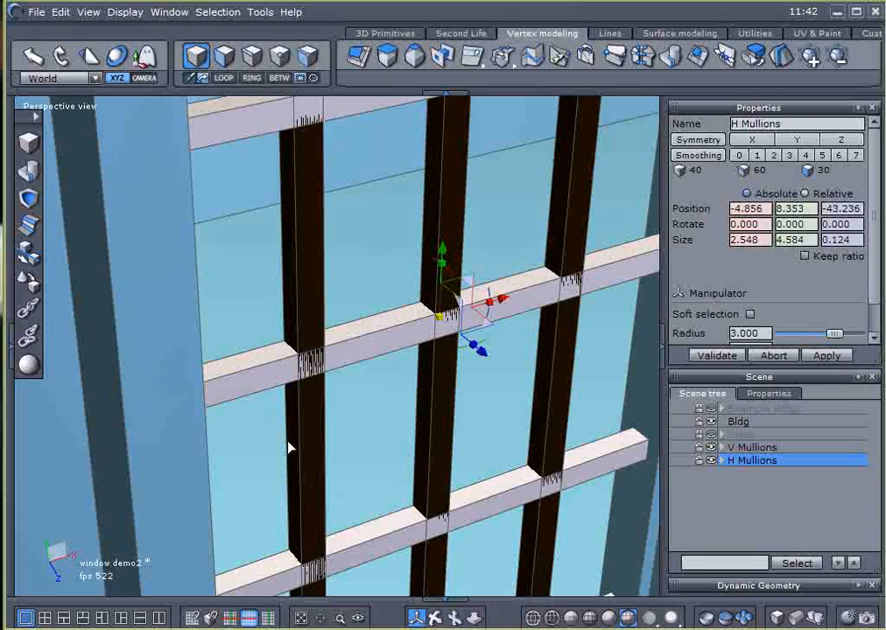
Try moving the H Mullions group off its position and along Z, undoing each move
left_click_drag(330, 457, 385, 471)
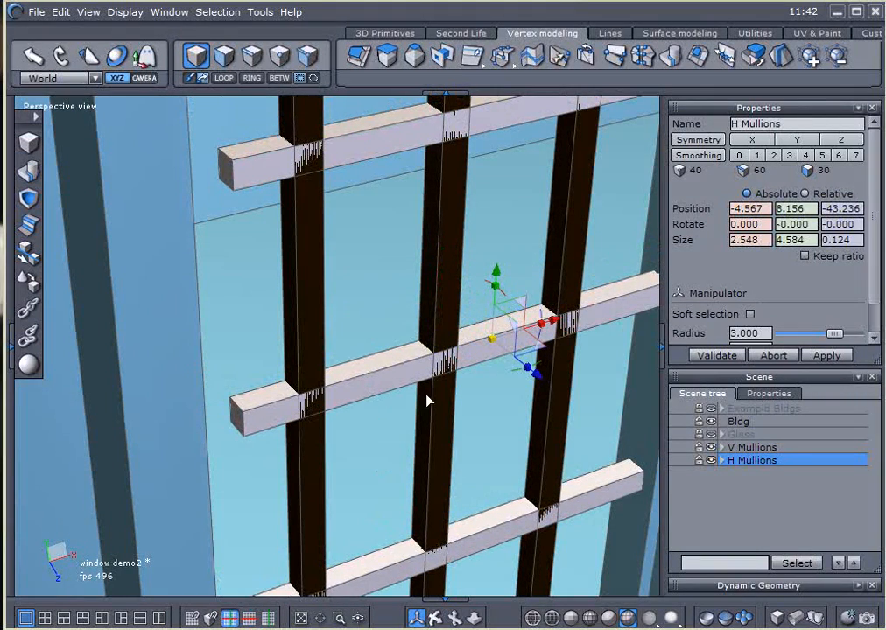
key("ctrl+z")
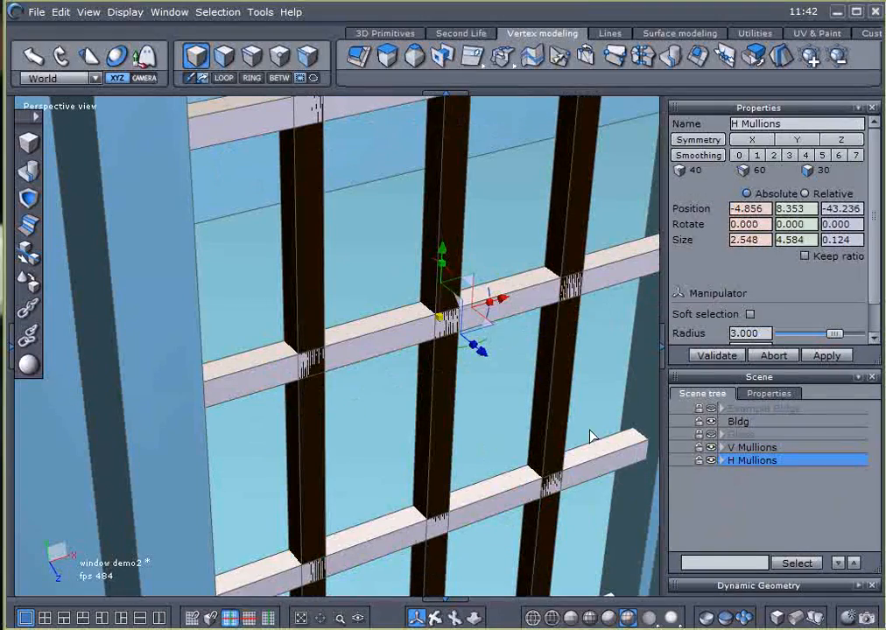
middle_click_drag(322, 412, 342, 418)
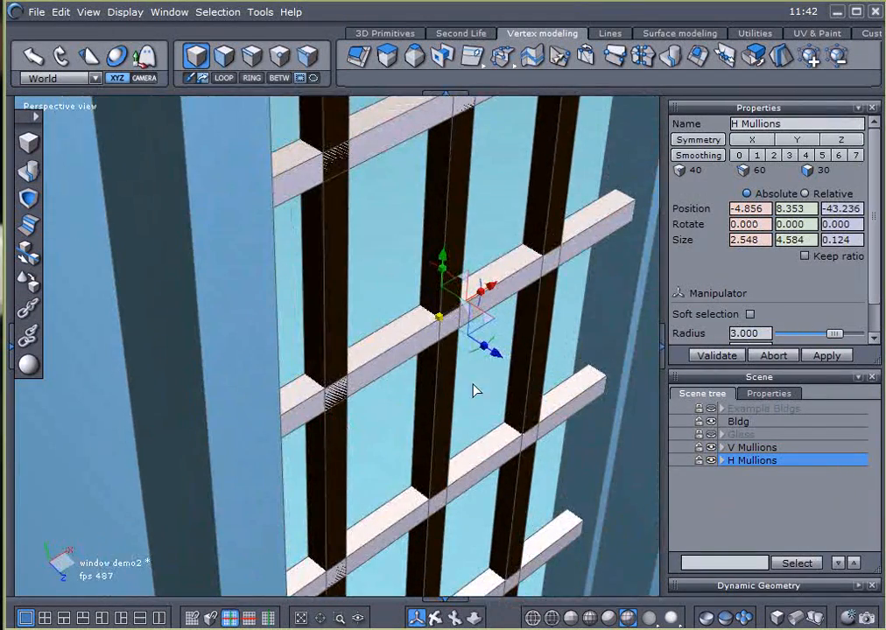
mouse_move(496, 354)
left_mouse_down()
mouse_move(511, 365)
mouse_move(482, 350)
mouse_move(479, 361)
left_mouse_up()
key("ctrl+z")
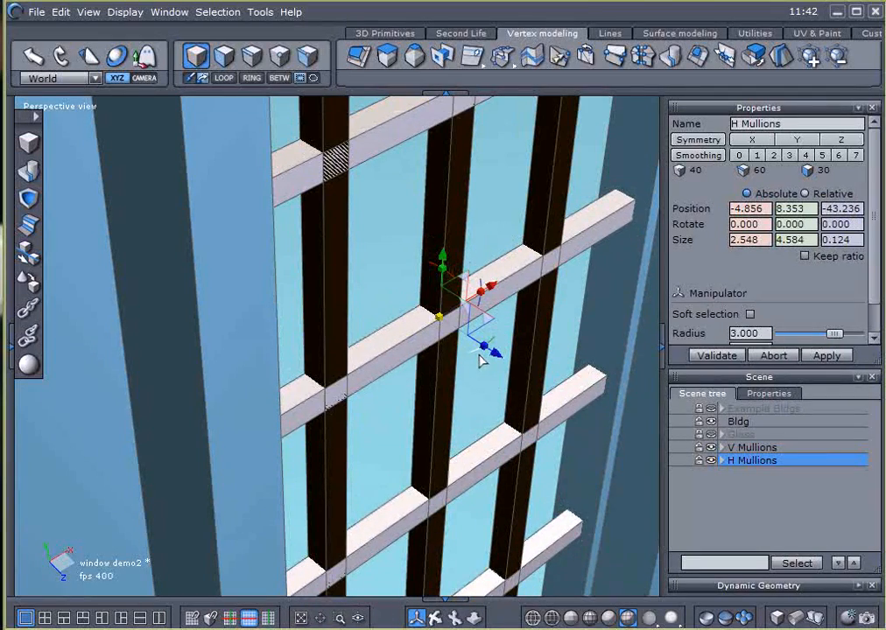
Scale the H Mullions group along Z to a depth of 0.117, slightly thinner than the vertical bars
left_click_drag(490, 352, 516, 368)
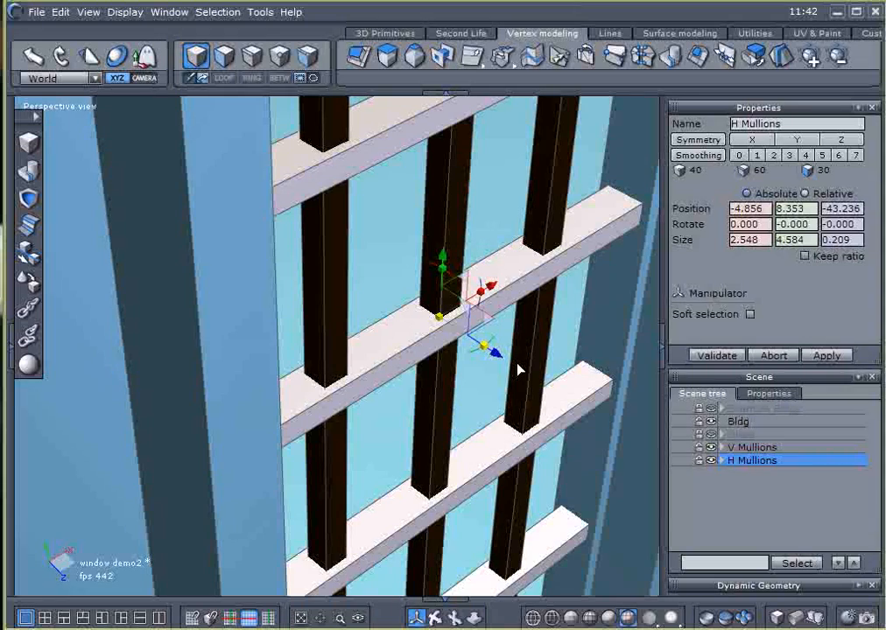
left_click_drag(518, 371, 483, 353)
scroll(441, 334, "up", 3)
scroll(441, 334, "down", 1)
middle_click_drag(455, 378, 449, 338)
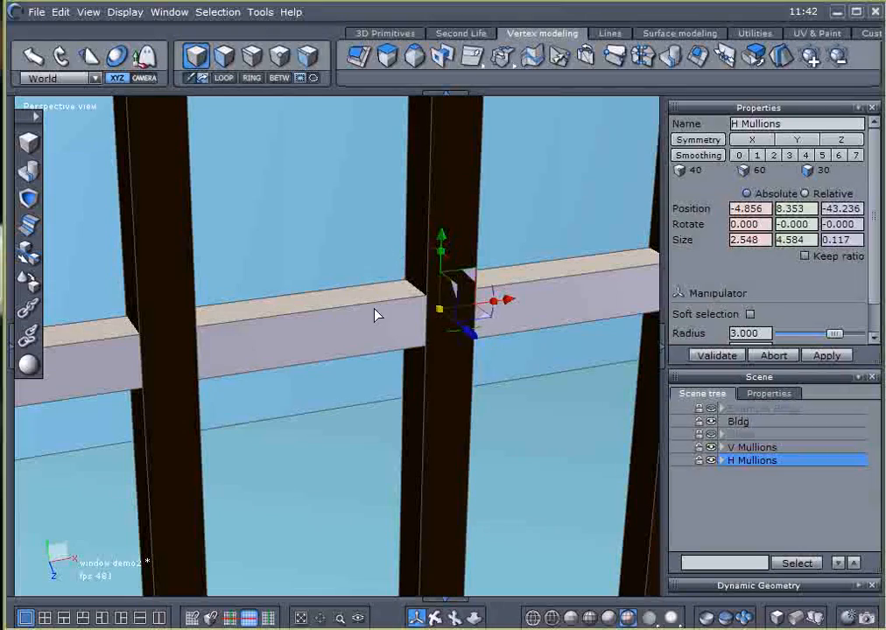
middle_click_drag(458, 241, 488, 322)
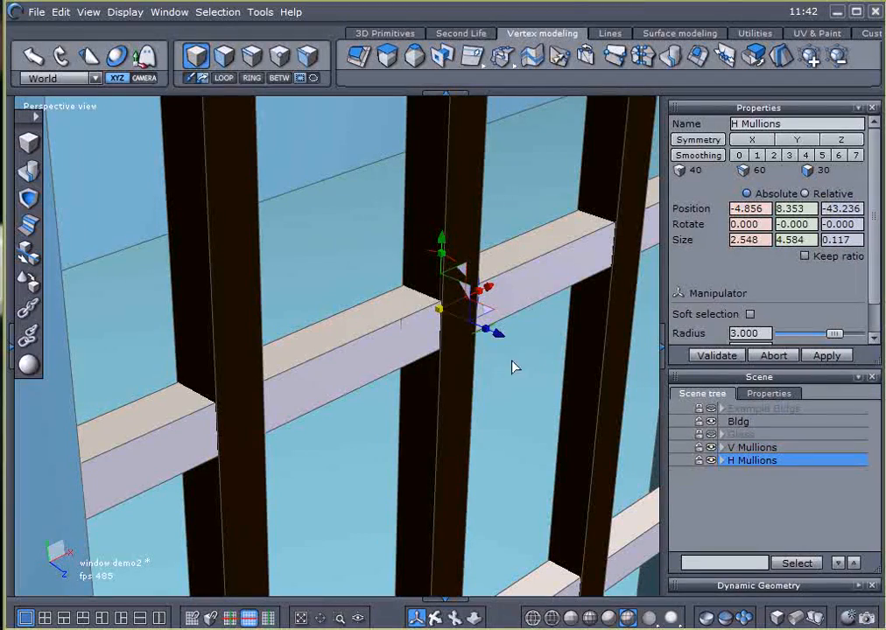
middle_click_drag(471, 385, 623, 420)
Lock the Bldg object, group the V Mullions and H Mullions together and name the group "Mullions"
left_click(726, 490)
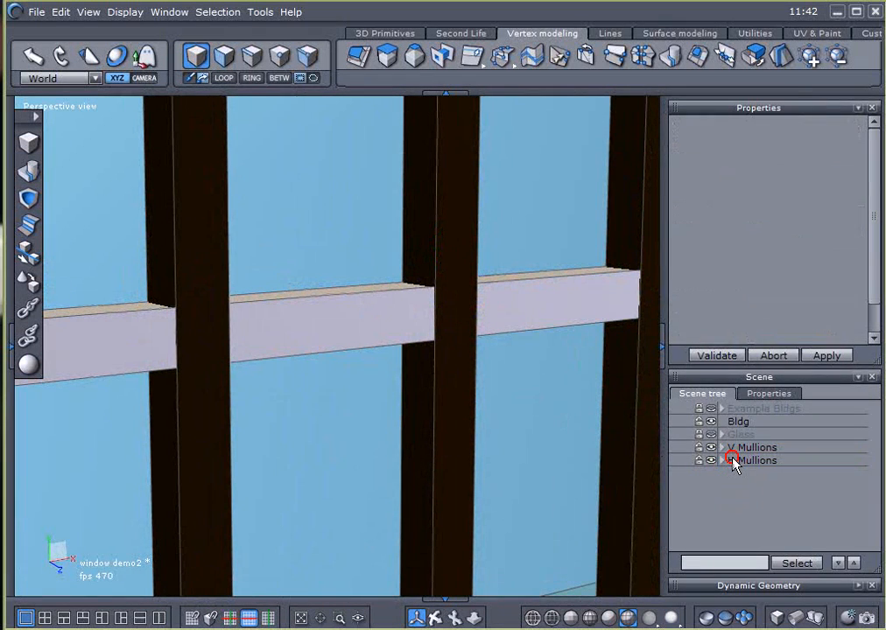
left_click(709, 422)
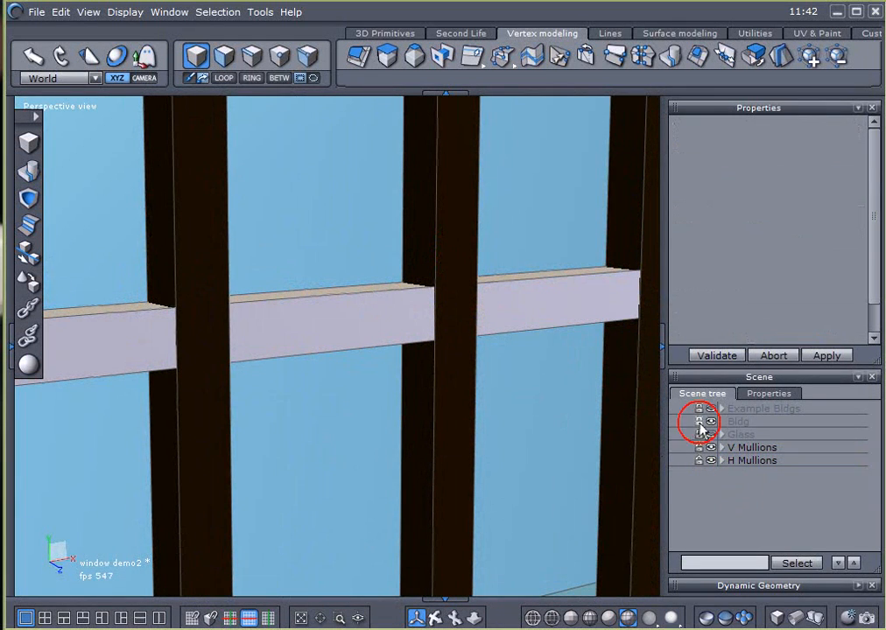
key("ctrl+a")
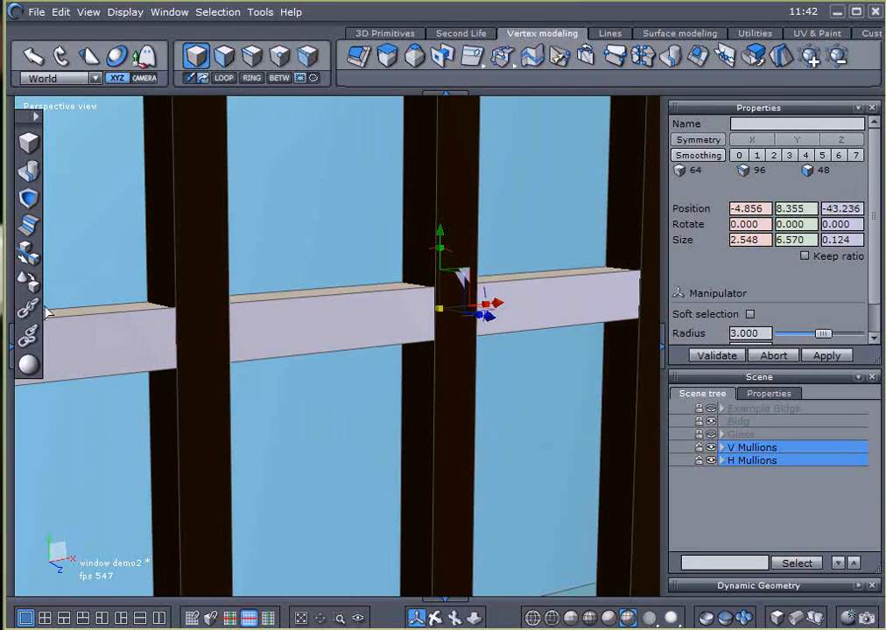
key("ctrl+g")
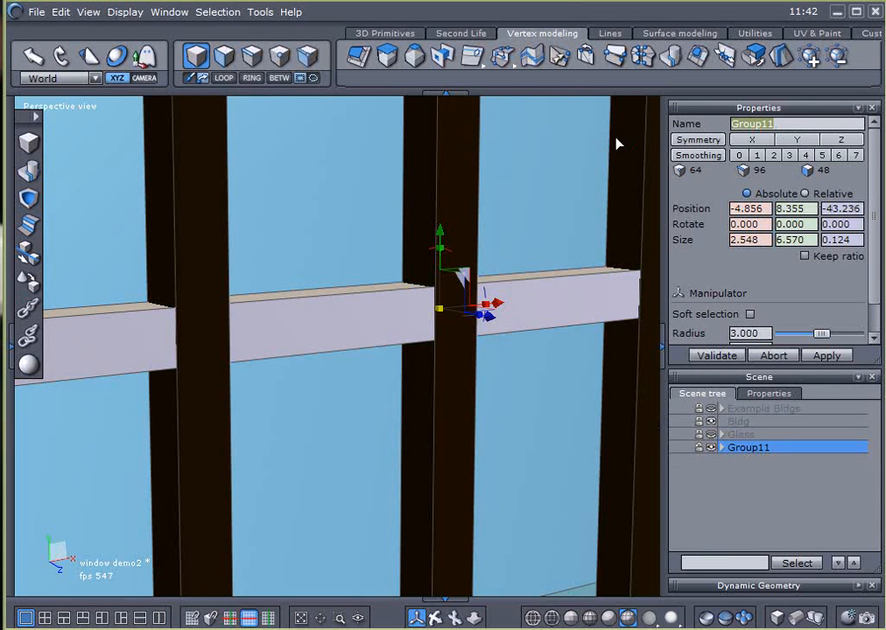
type("Mullions")
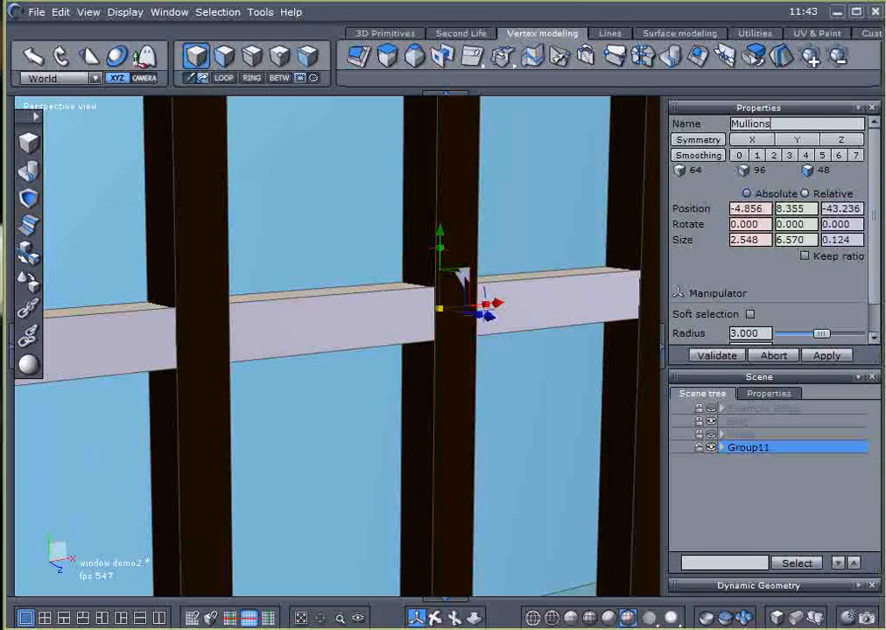
key("Return")
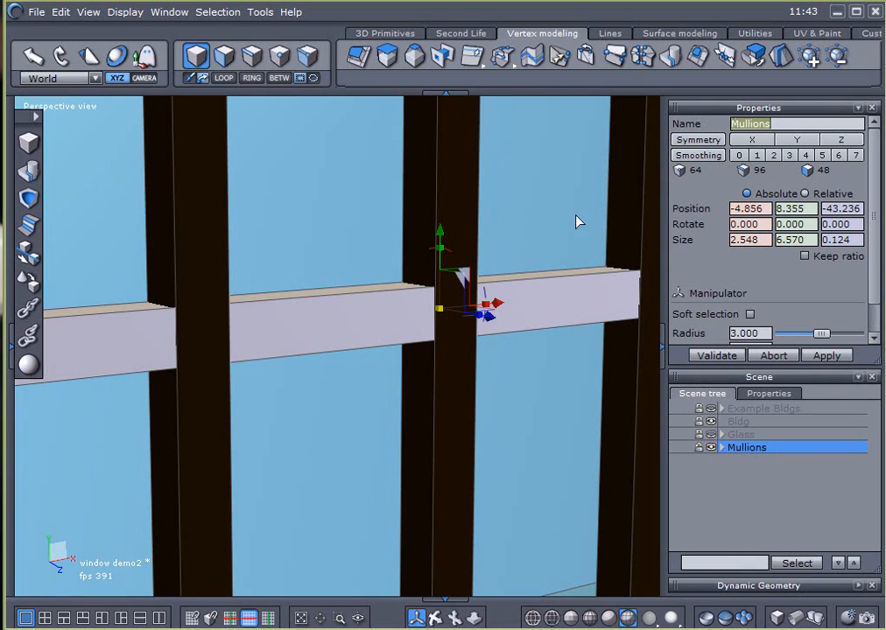
Inspect the V Mullions and H Mullions subgroups inside the Mullions group in the scene tree
left_click(722, 447)
left_click(732, 460)
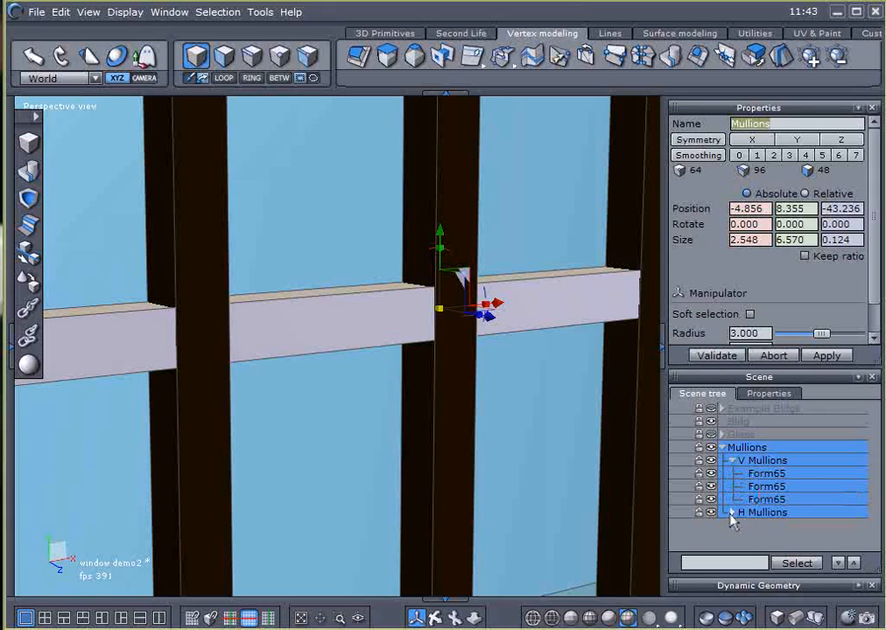
left_click(730, 513)
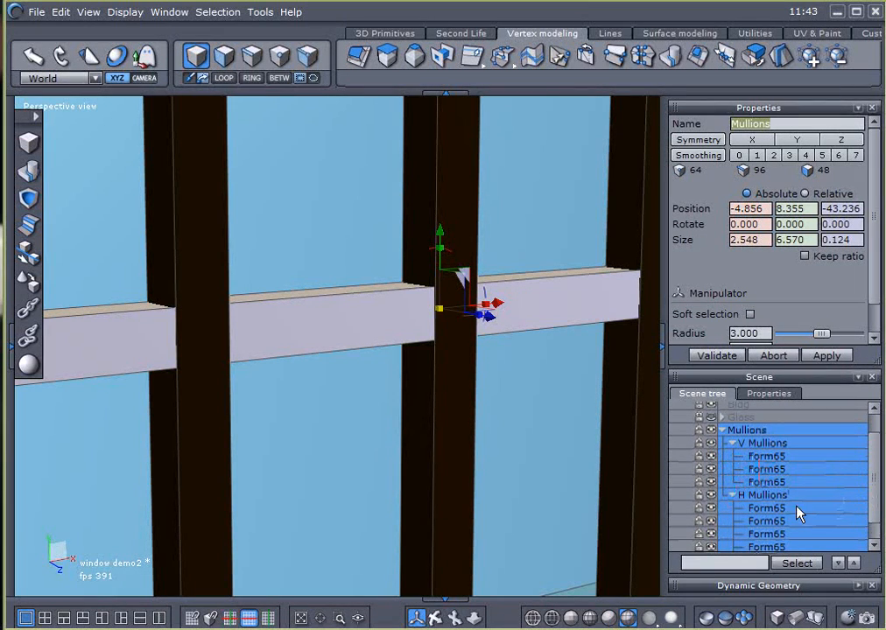
left_click(735, 495)
left_click(732, 460)
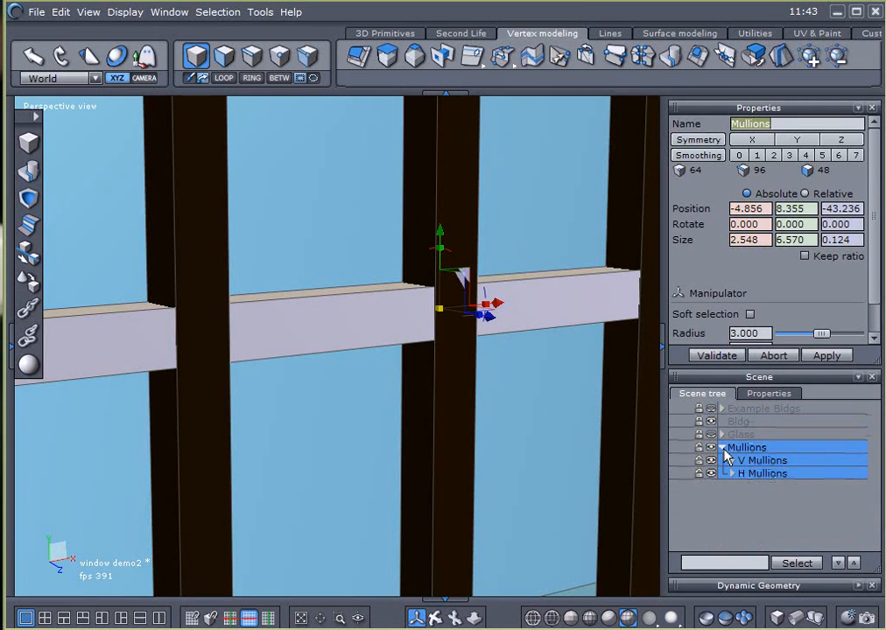
left_click(722, 447)
Examine the Mullions grid in the arched window from several angles, checking the bar crossings and the fit within the frame
scroll(480, 354, "down", 10)
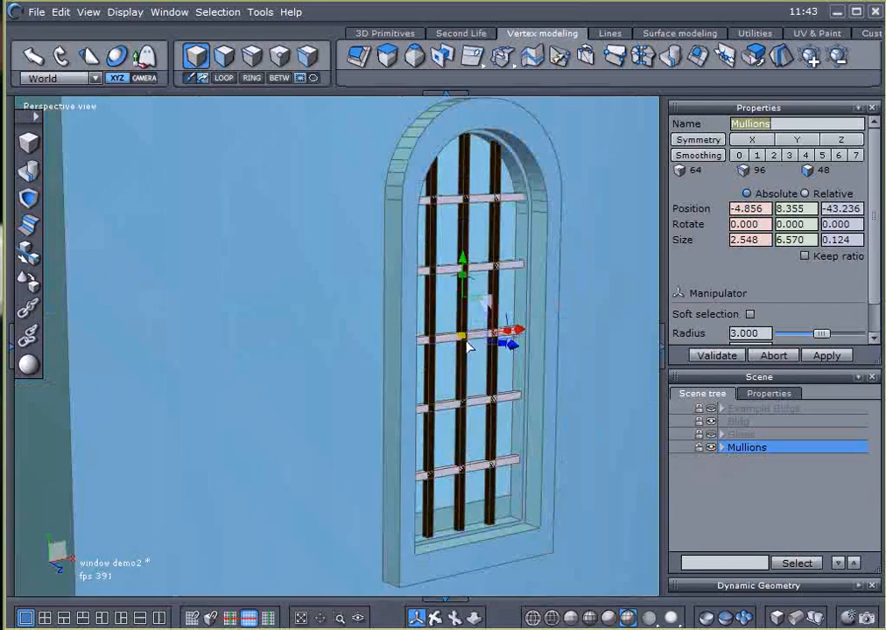
scroll(438, 425, "up", 5)
right_click_drag(435, 417, 449, 416)
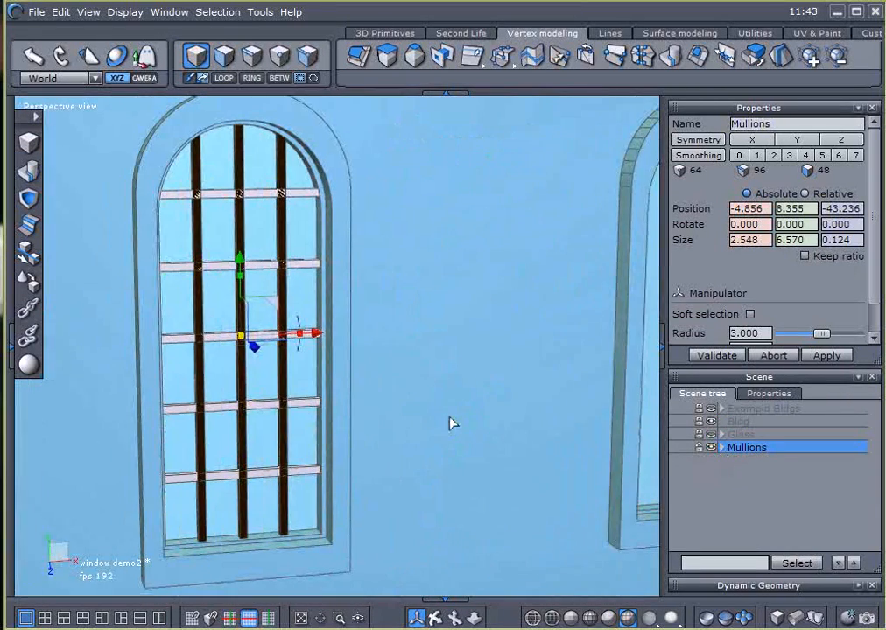
left_click(724, 496)
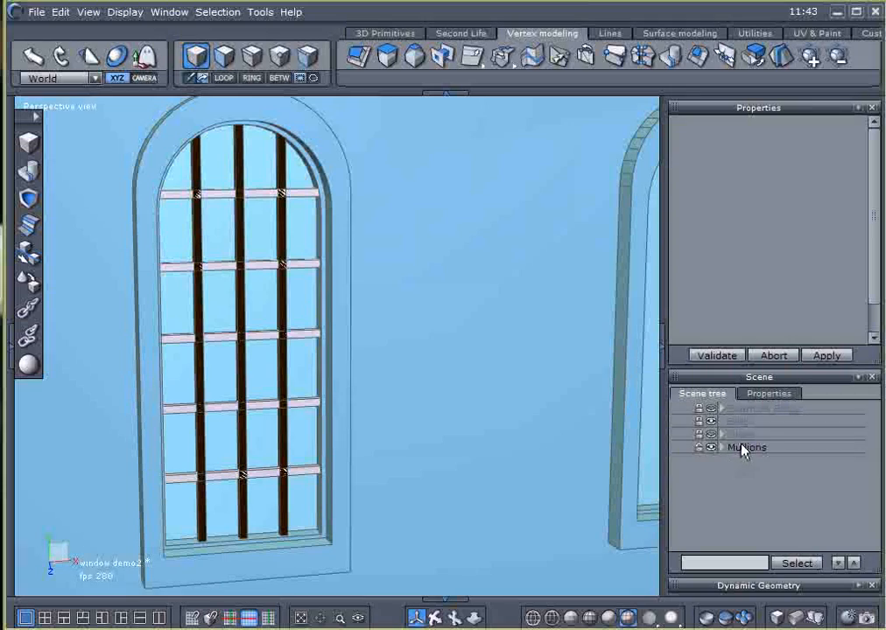
mouse_move(418, 408)
right_mouse_down()
mouse_move(387, 385)
mouse_move(419, 396)
right_mouse_up()
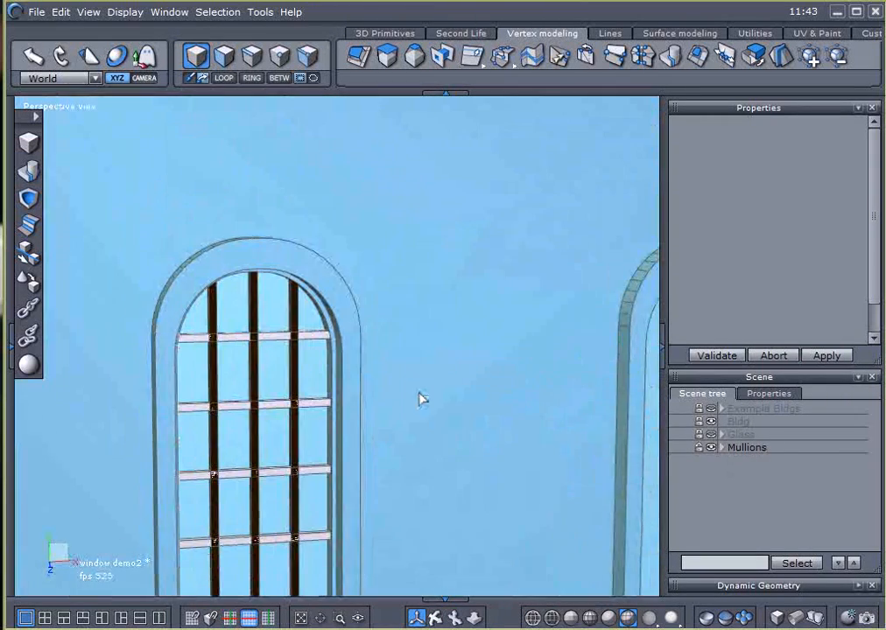
left_click(773, 450)
right_click_drag(446, 462, 487, 377)
scroll(300, 275, "up", 5)
scroll(300, 275, "down", 4)
right_click_drag(538, 366, 429, 393)
right_click_drag(378, 263, 412, 251)
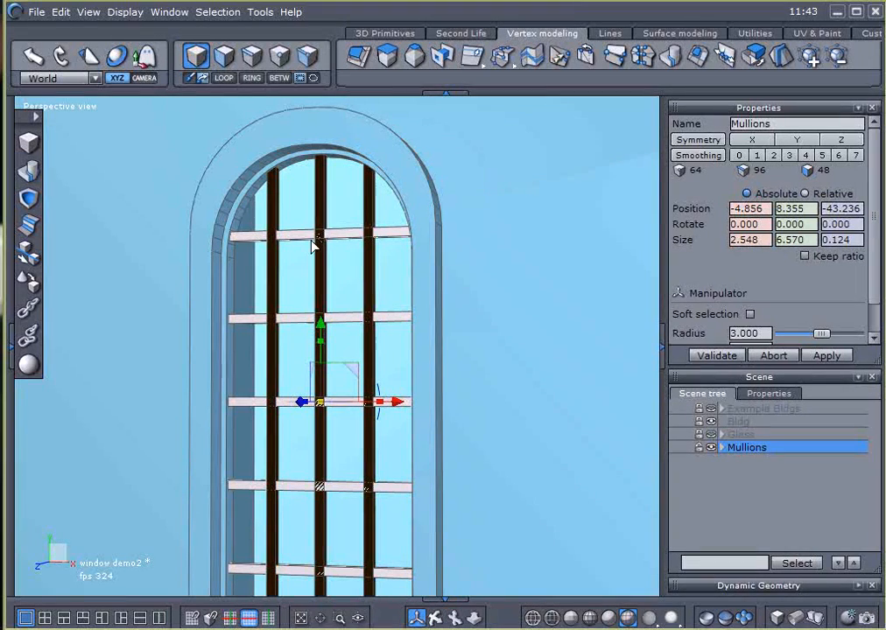
right_click_drag(524, 302, 616, 277)
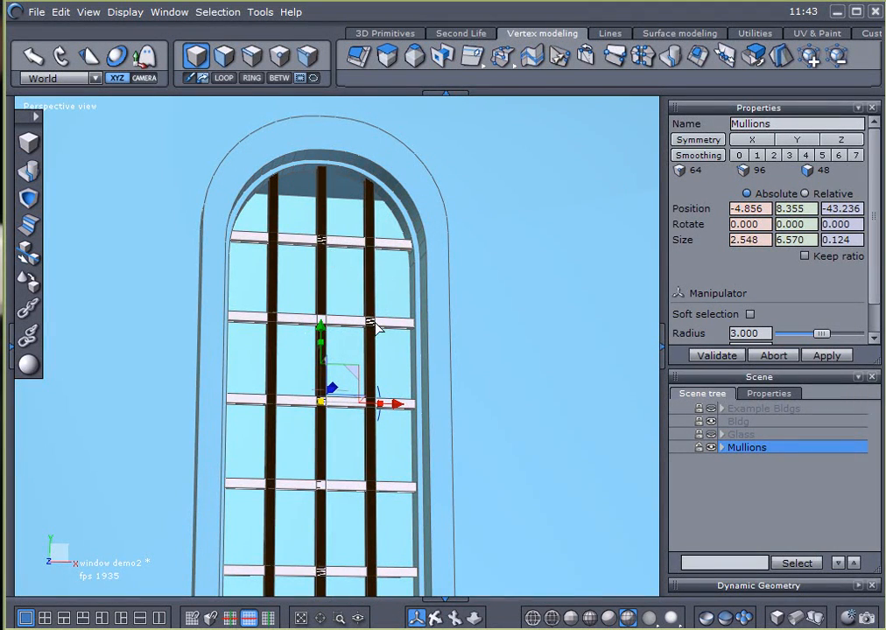
right_click_drag(451, 278, 412, 379)
middle_click_drag(329, 319, 433, 306)
scroll(439, 349, "down", 5)
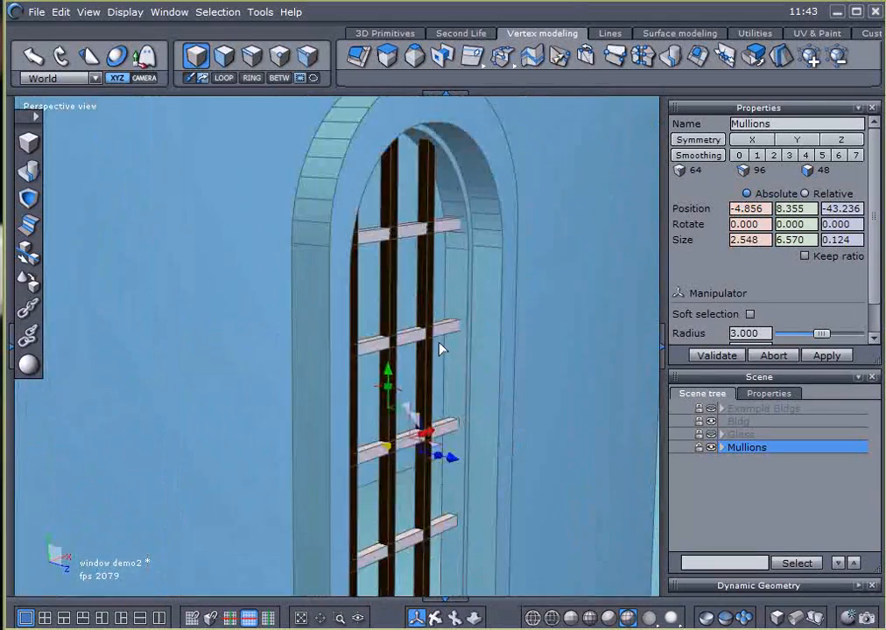
Duplicate the Mullions group into the second arched window at X 3.168 and raise the copy to Y 9.260
middle_click_drag(525, 391, 386, 390)
middle_click_drag(441, 425, 294, 389)
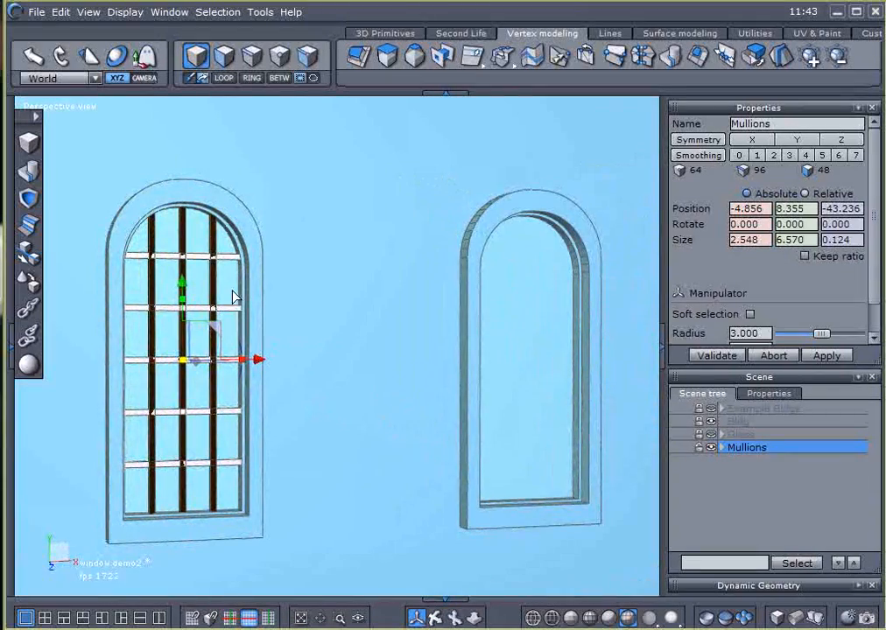
mouse_move(366, 388)
middle_mouse_down()
mouse_move(305, 269)
mouse_move(372, 367)
mouse_move(364, 404)
mouse_move(373, 399)
middle_mouse_up()
scroll(424, 415, "down", 3)
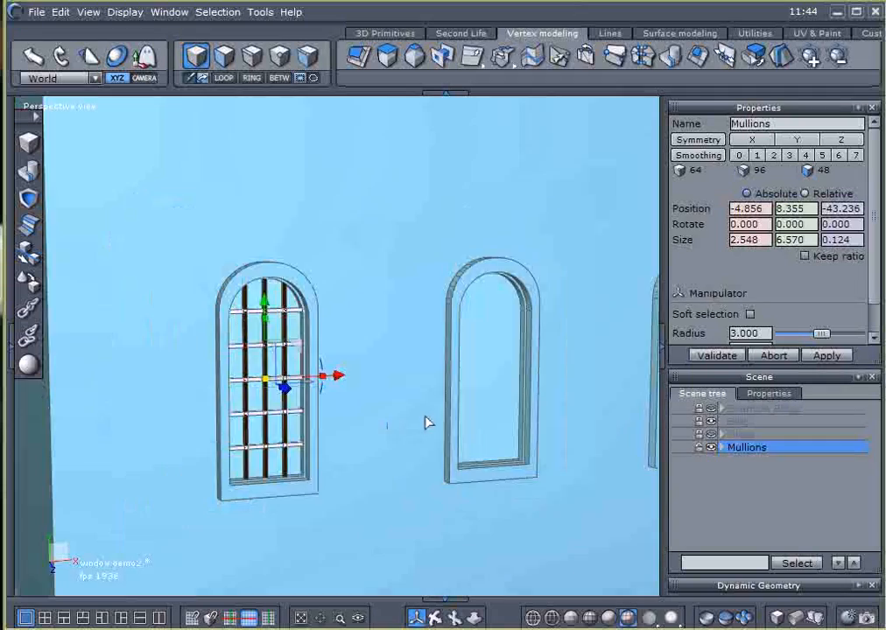
right_click_drag(425, 415, 394, 423)
middle_click_drag(395, 428, 426, 451)
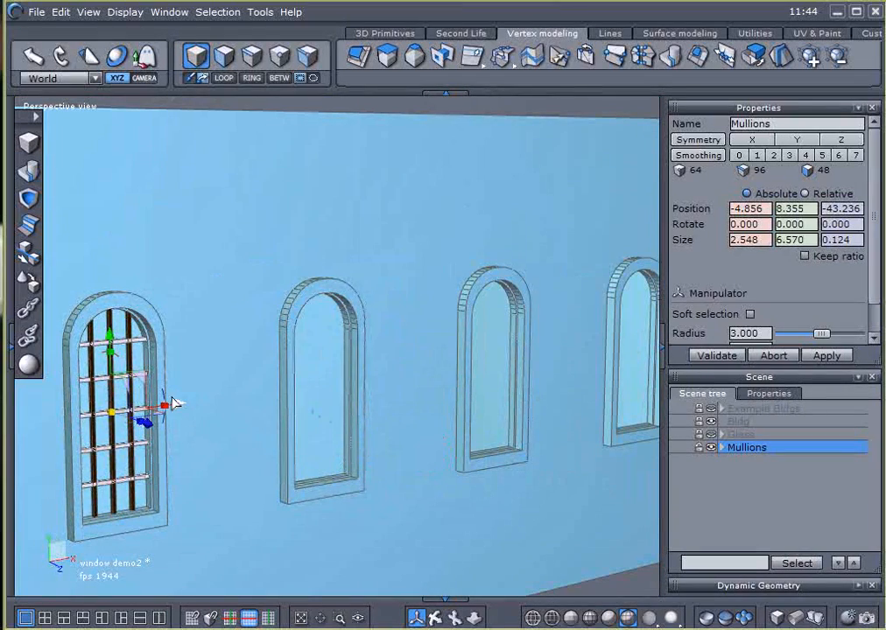
left_click_drag(179, 407, 197, 404)
key("ctrl+z")
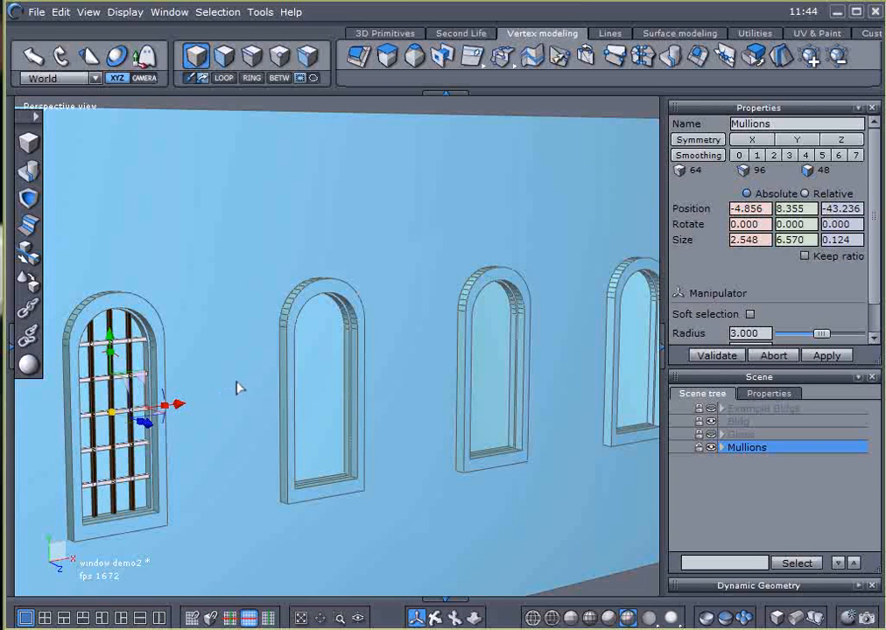
key("ctrl+d")
left_click_drag(179, 408, 375, 397)
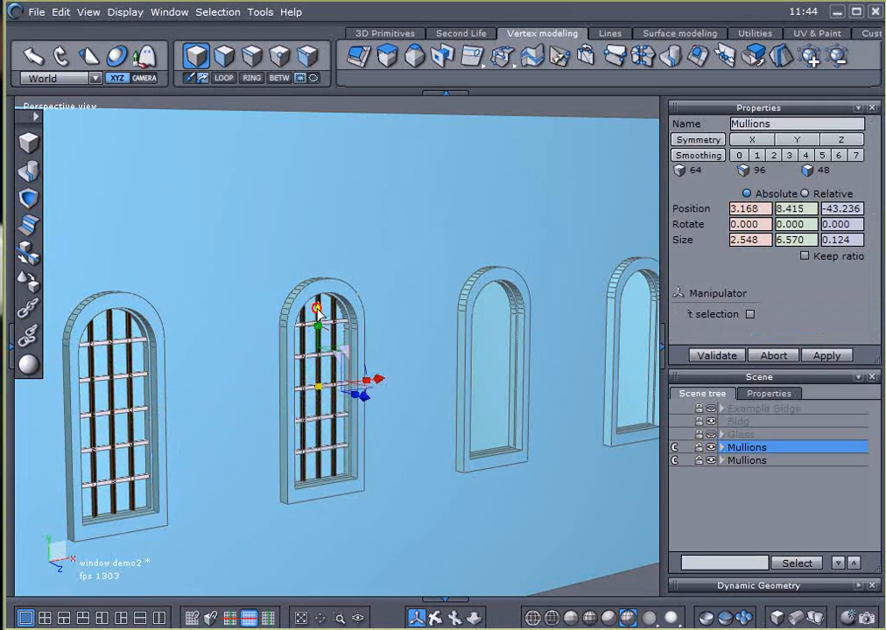
left_click_drag(317, 308, 316, 287)
Duplicate the raised Mullions copy into the third and fourth windows, at X 10.994 and X 18.879
key("ctrl+d")
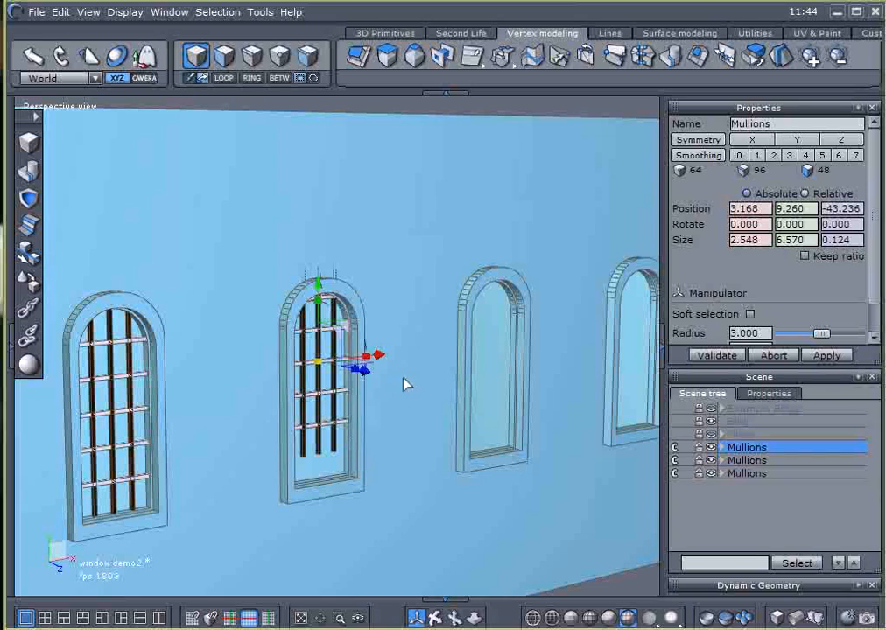
left_click_drag(377, 355, 671, 338)
key("ctrl+d")
Break the clone link on all four Mullions groups so each becomes independent
left_click(675, 448)
left_click(675, 462)
left_click(675, 473)
left_click(675, 487)
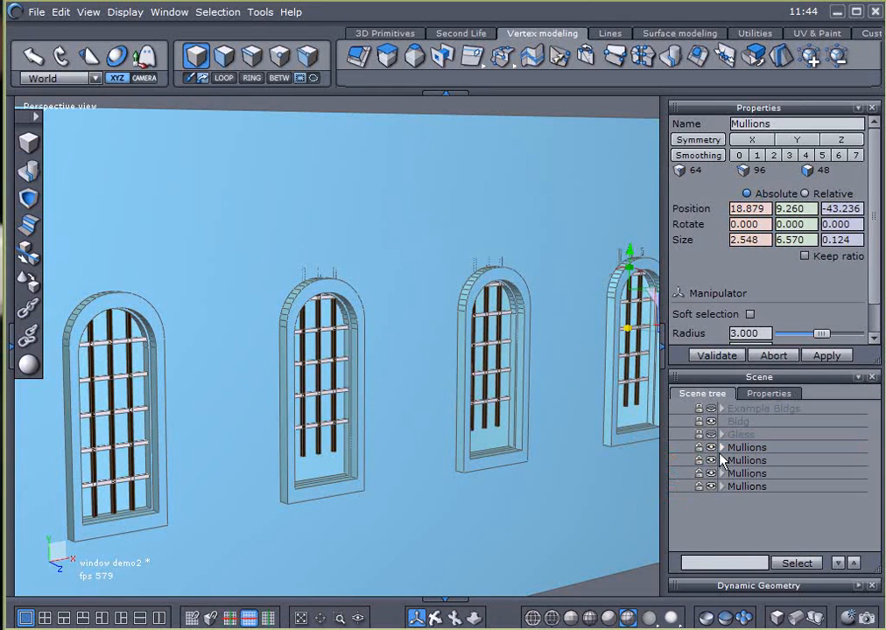
Start Lay on for the second window's Mullions group, using the bottom facet of its middle vertical bar as reference
left_click(313, 343)
scroll(310, 340, "up", 5)
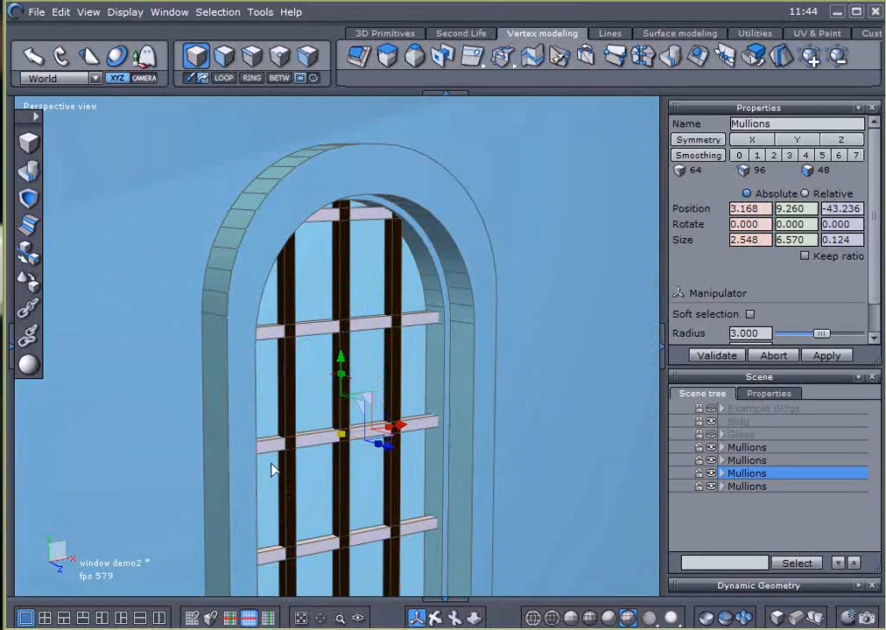
middle_click_drag(261, 482, 286, 420)
right_click_drag(308, 473, 173, 269)
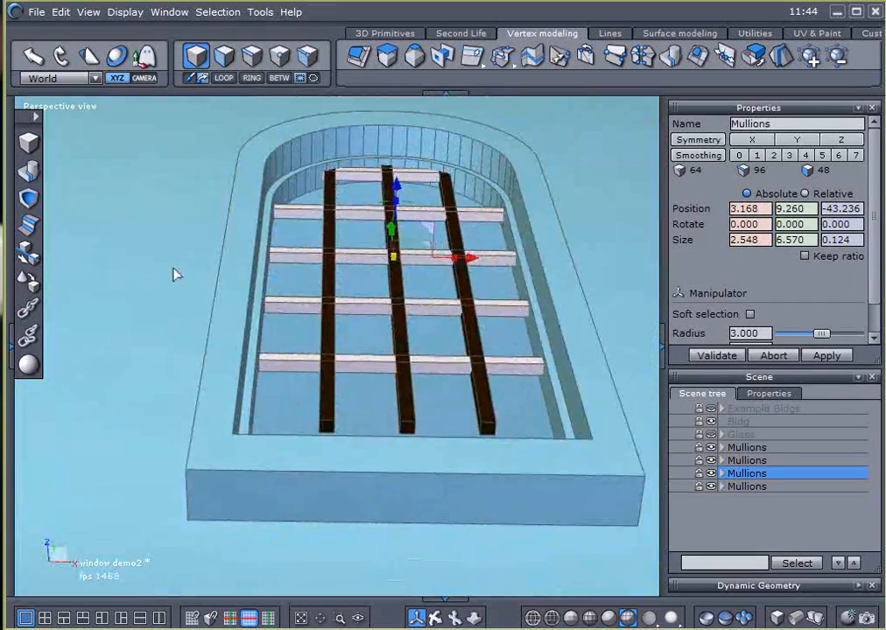
scroll(420, 354, "up", 5)
scroll(422, 354, "down", 4)
middle_click_drag(444, 359, 400, 336)
right_click_drag(400, 336, 403, 362)
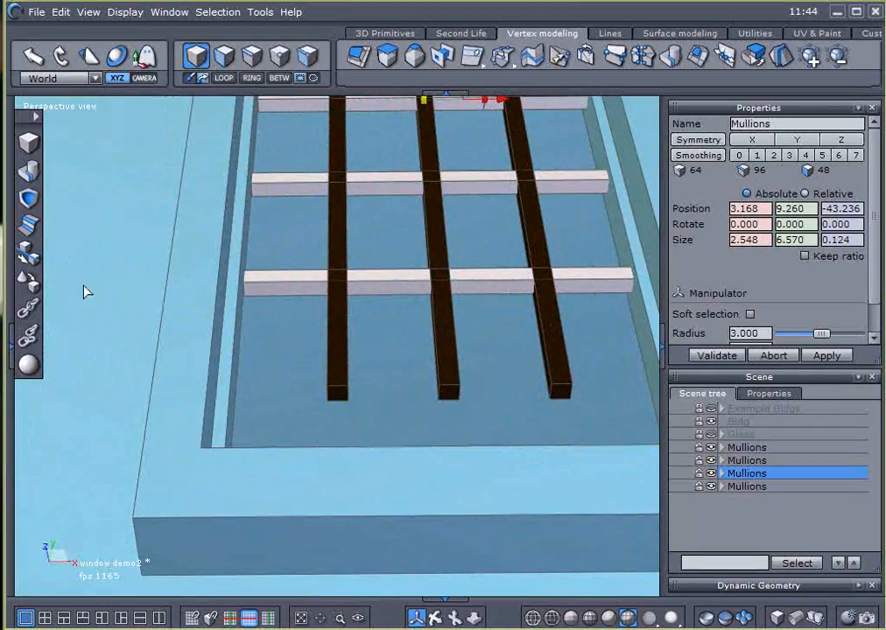
left_click(30, 283)
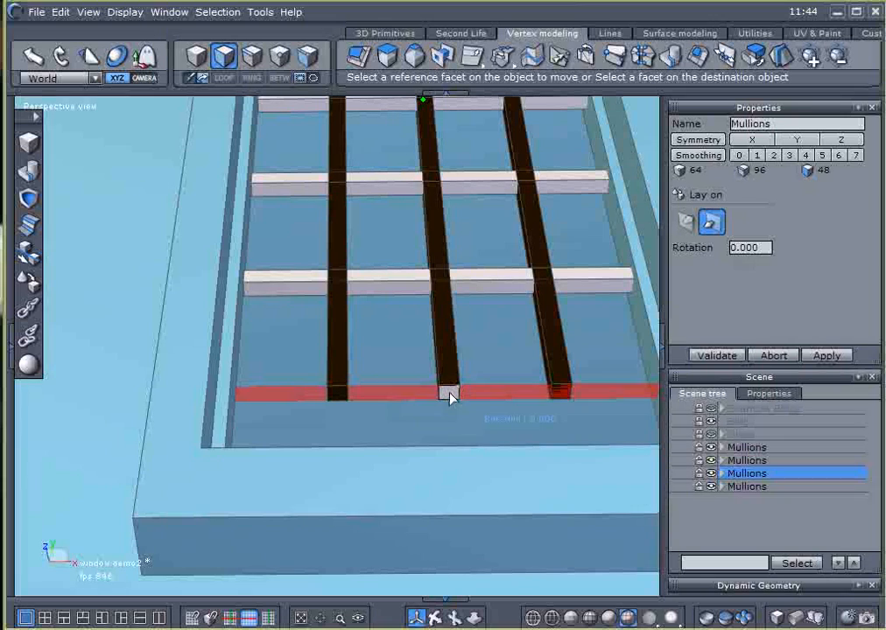
left_click(449, 394)
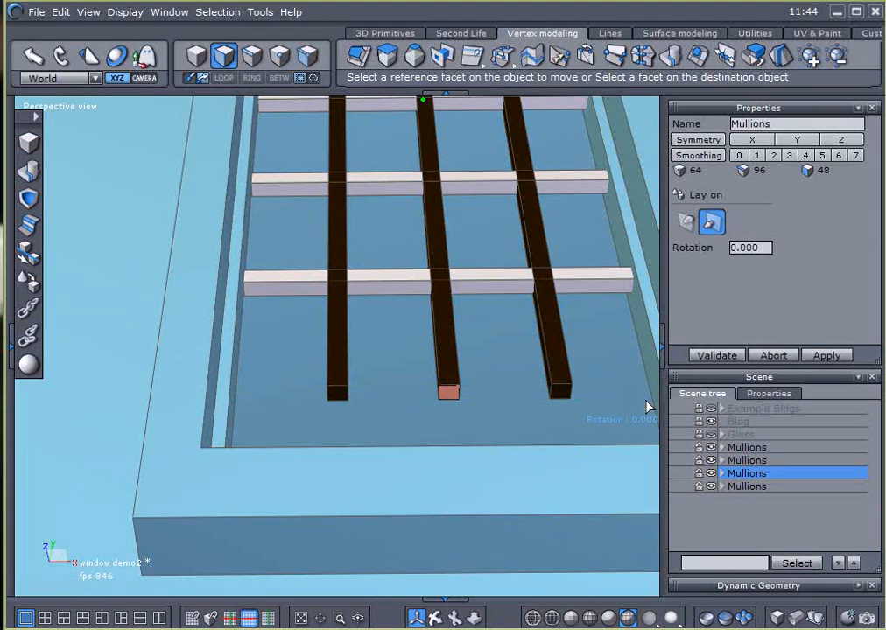
Unlock the Bldg object and lay the second window's mullions onto the inner sill facet
left_click(700, 422)
right_click_drag(492, 372, 435, 423)
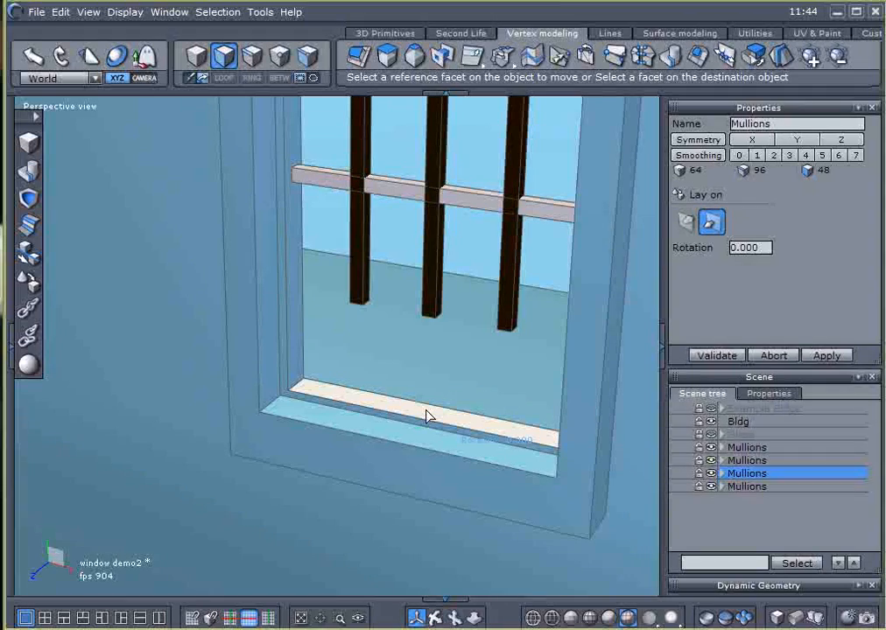
left_click(426, 417)
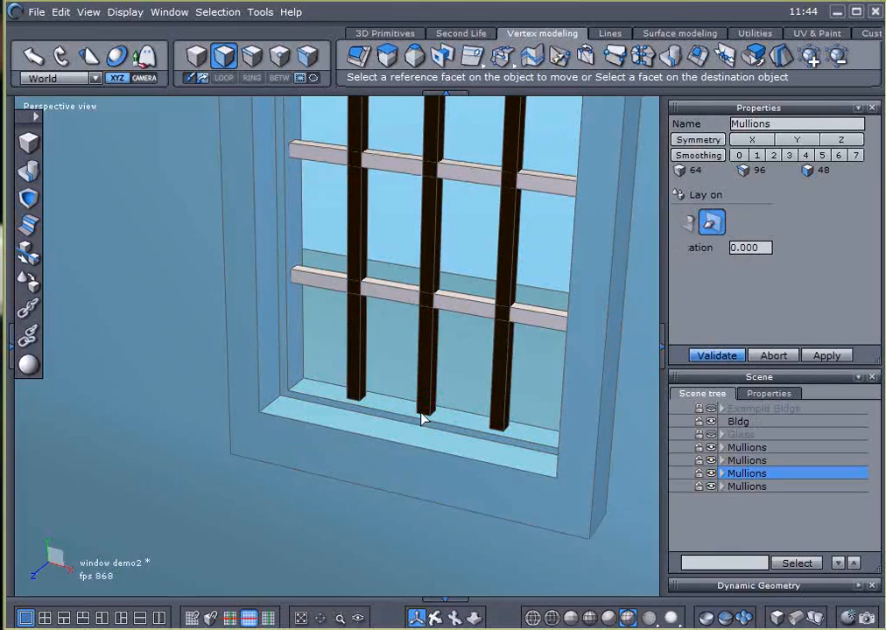
key("Return")
Lay the third window's Mullions group onto its inner sill, using the middle vertical bar's bottom facet as reference
scroll(422, 417, "down", 4)
middle_click_drag(470, 413, 288, 431)
left_click(338, 390)
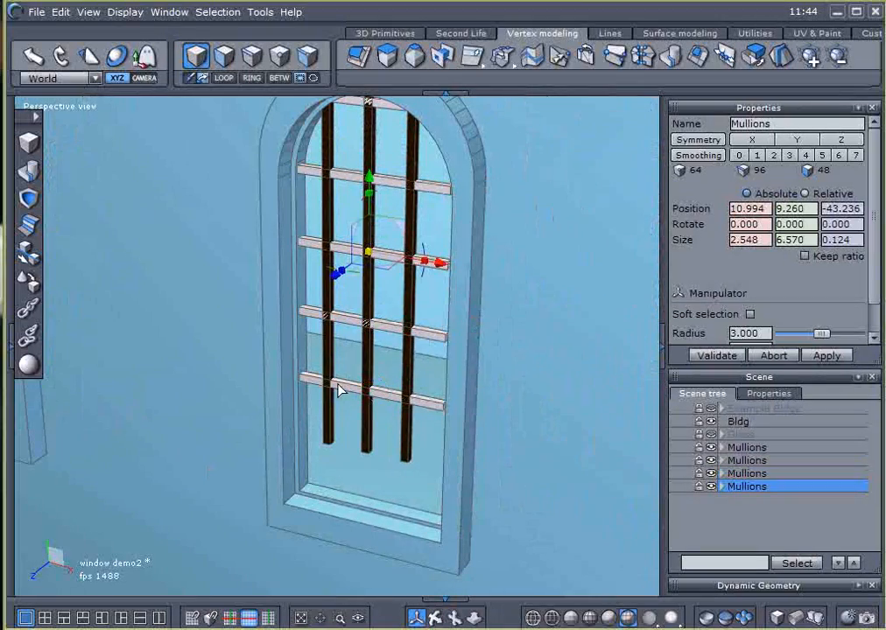
left_click(28, 282)
right_click_drag(351, 388, 405, 204)
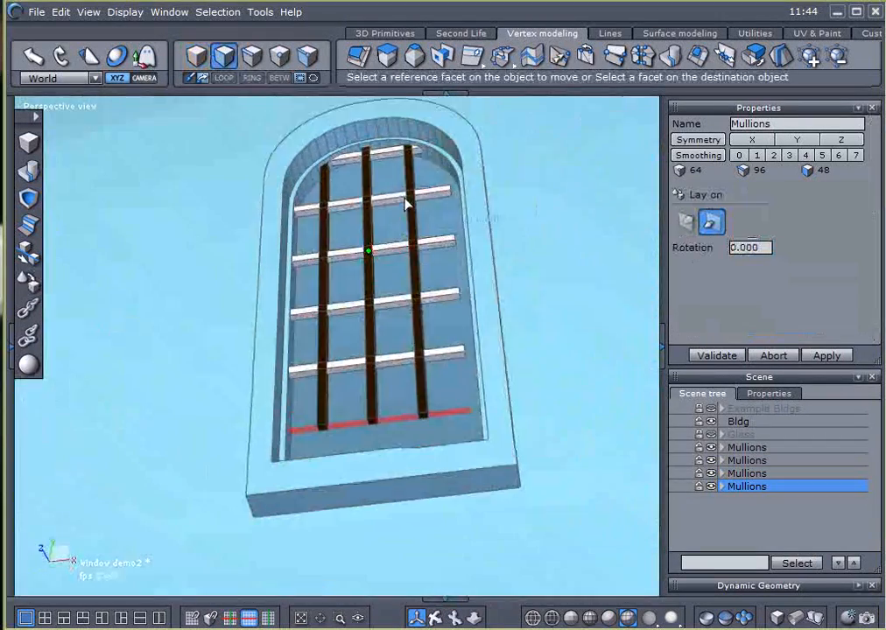
scroll(392, 399, "up", 4)
left_click(322, 499)
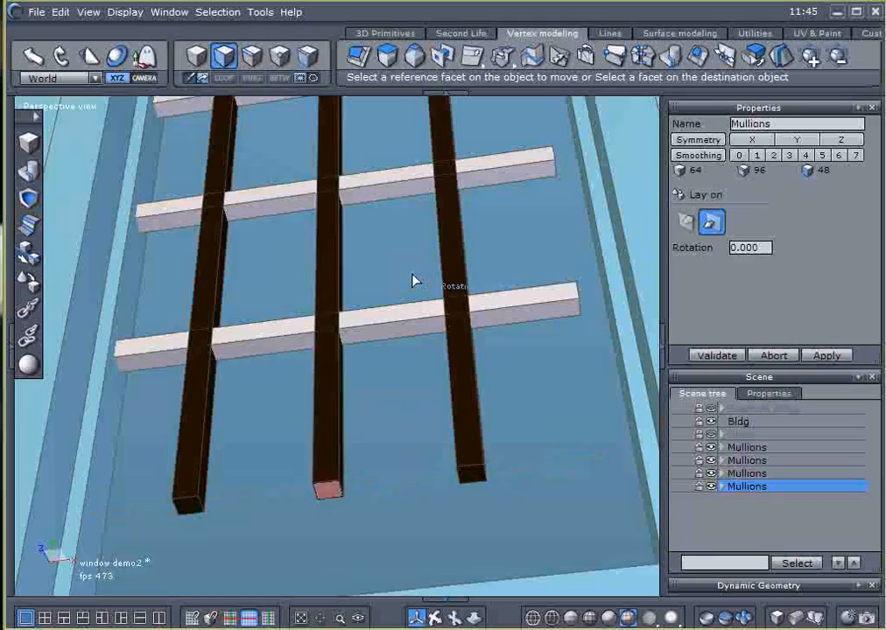
right_click_drag(413, 281, 332, 581)
left_click(369, 458)
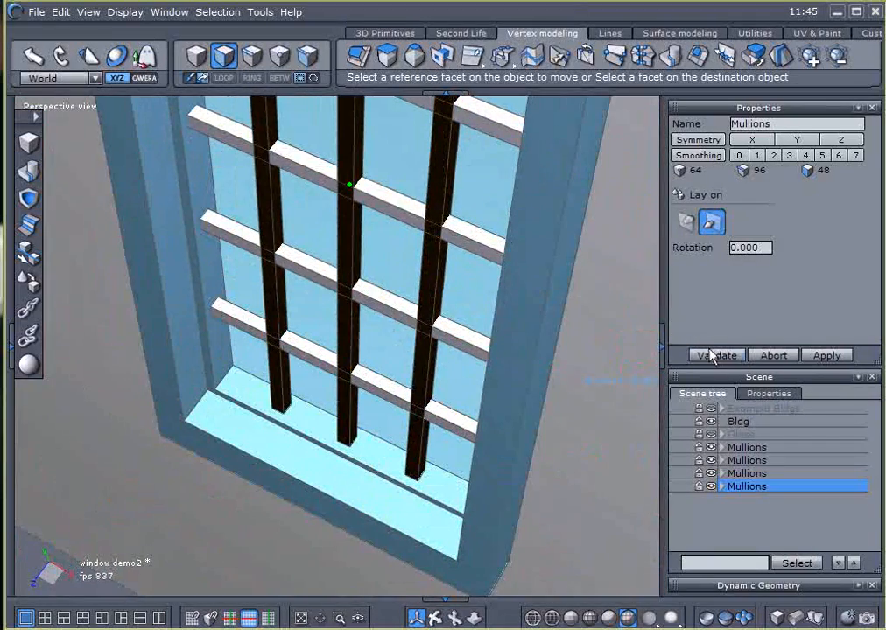
left_click(712, 355)
Lay the fourth window's Mullions group onto its inner sill by the bottom facet of its middle vertical bar
scroll(527, 343, "down", 4)
right_click_drag(496, 342, 253, 362)
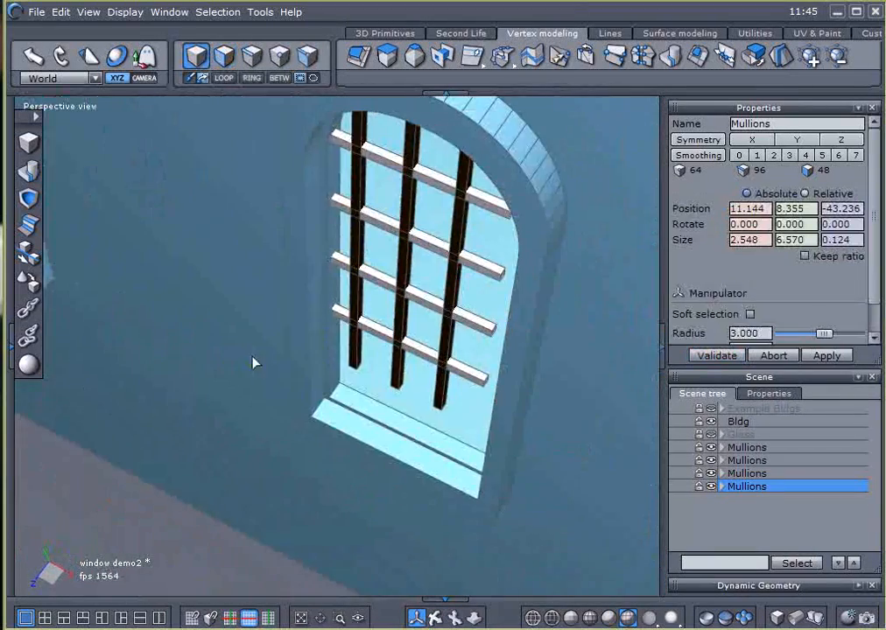
left_click(407, 291)
right_click_drag(407, 291, 172, 212)
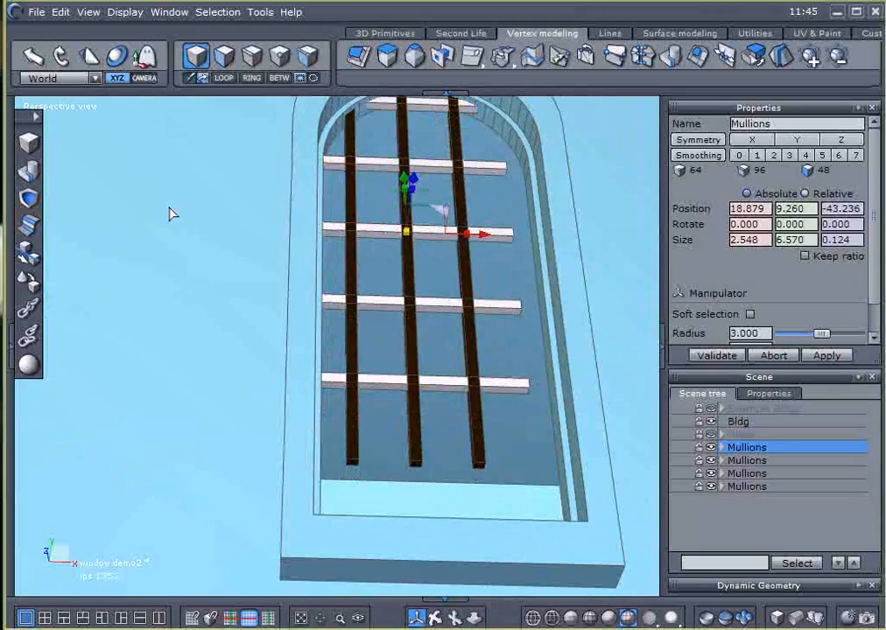
left_click(33, 283)
right_click_drag(488, 282, 415, 512)
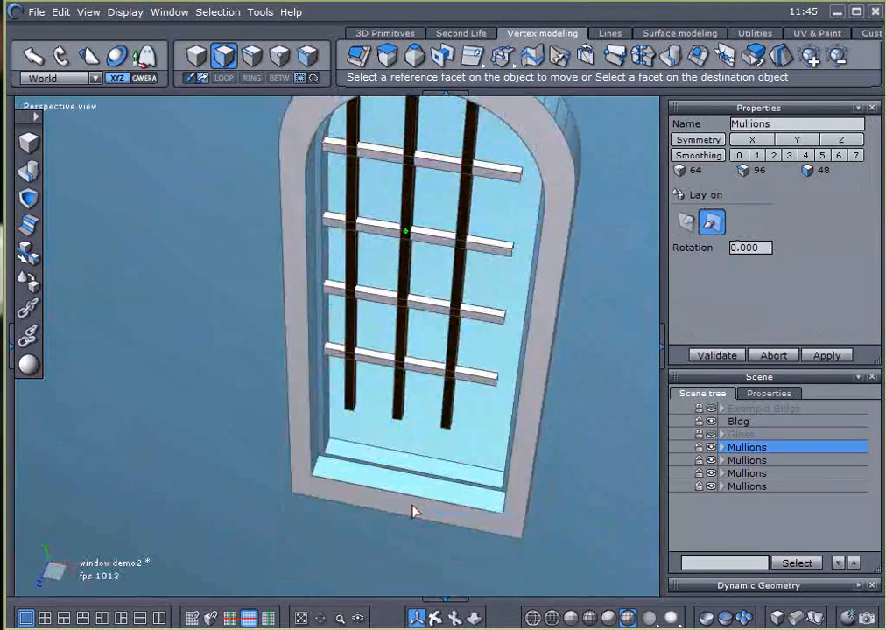
left_click(415, 470)
left_click(709, 356)
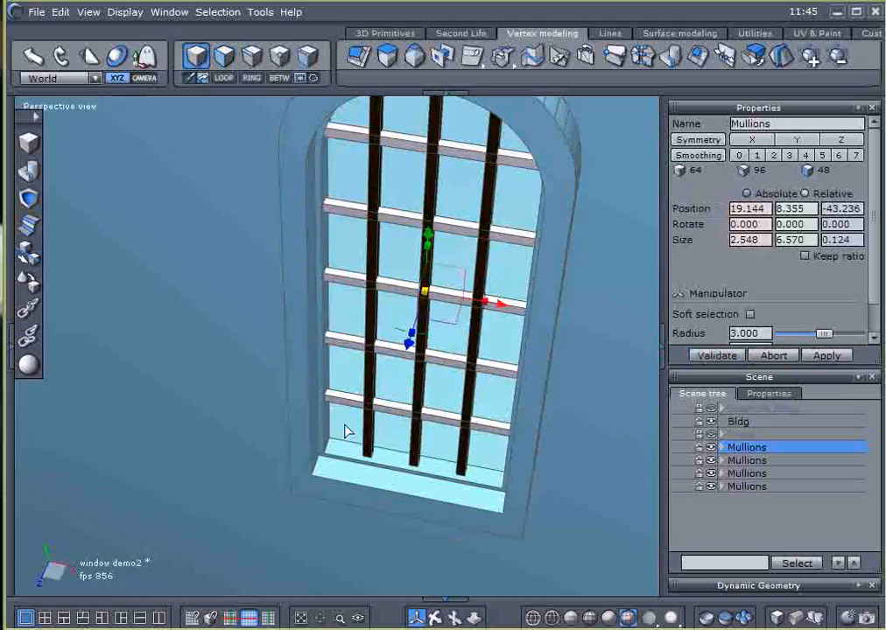
Select the four windows' Mullions groups and combine them into a single group
scroll(347, 432, "down", 5)
right_click_drag(301, 477, 402, 438)
scroll(527, 375, "down", 2)
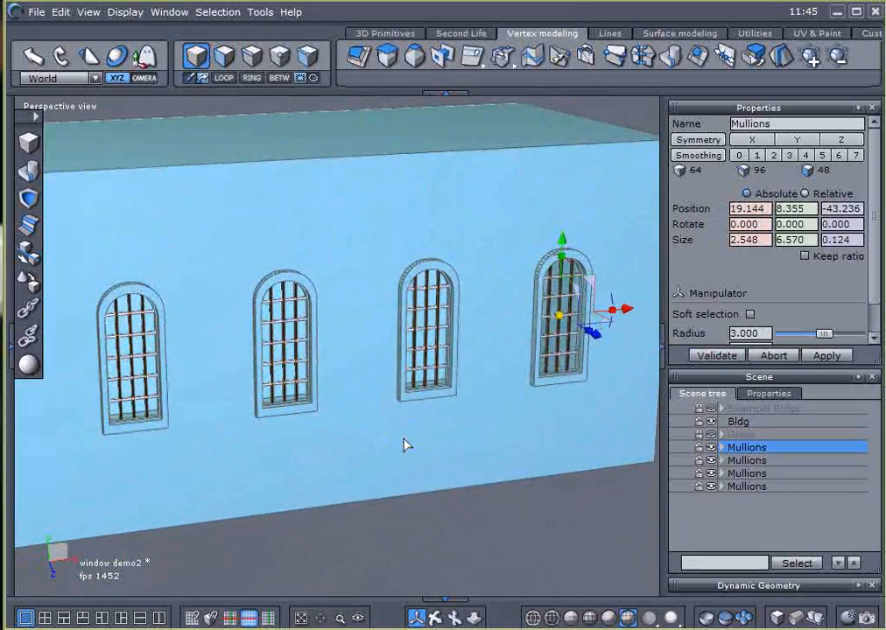
left_click_drag(622, 519, 77, 187)
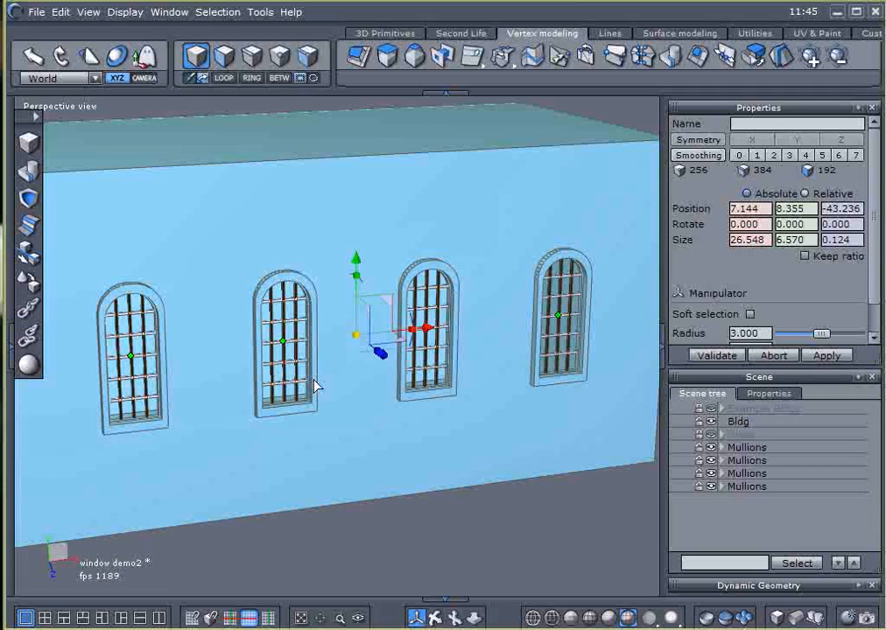
left_click(771, 448)
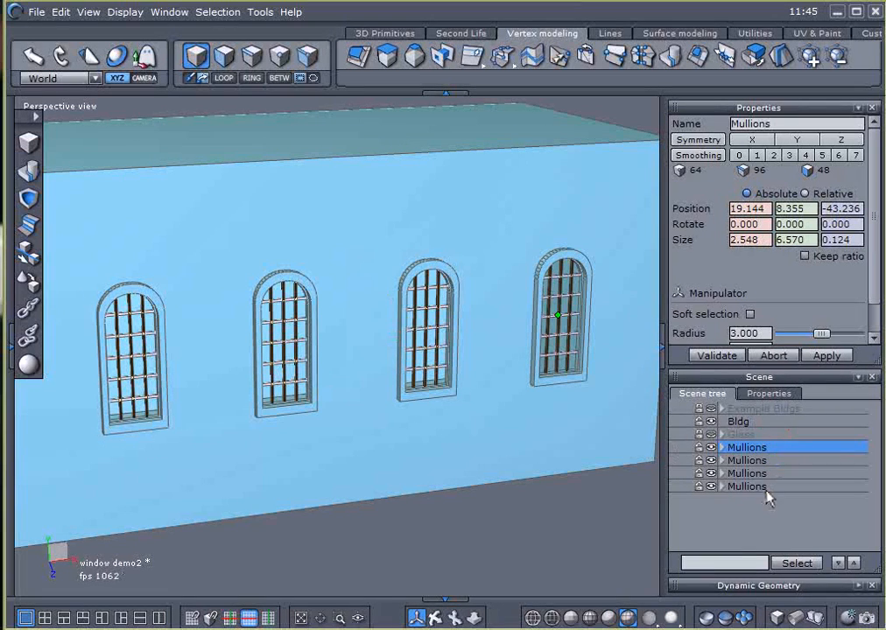
left_click(766, 488, "shift")
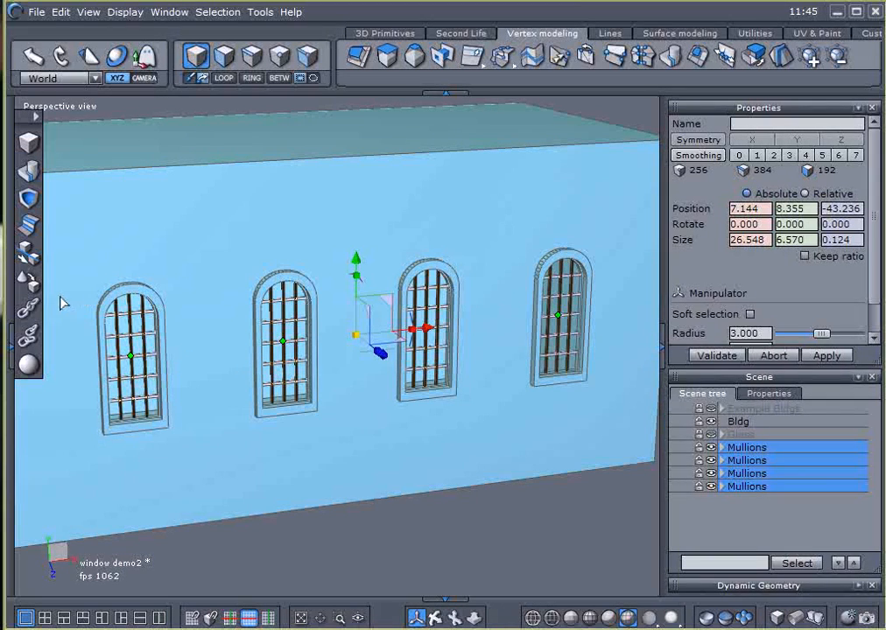
left_click(26, 317)
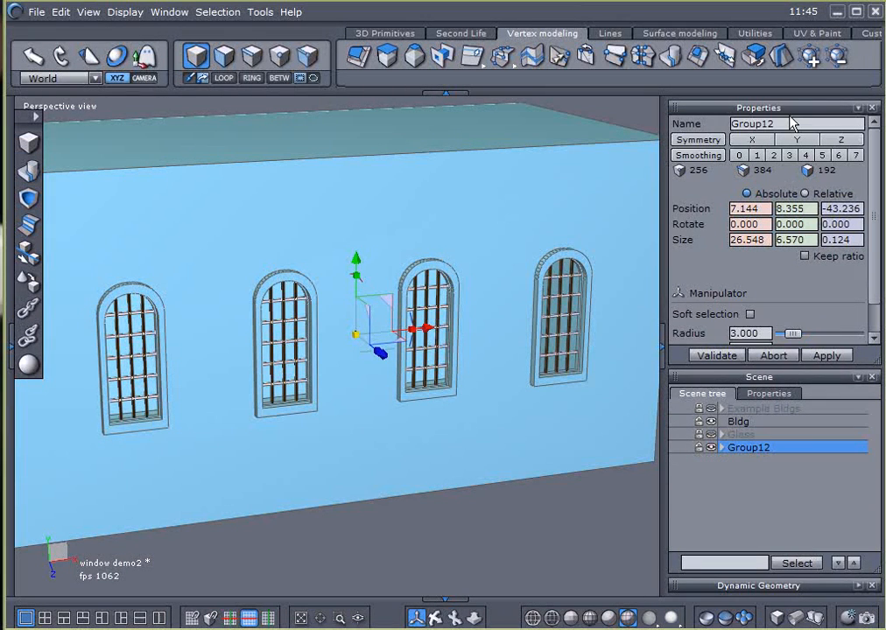
Rename the new parent group as Mullions
left_click_drag(786, 124, 658, 122)
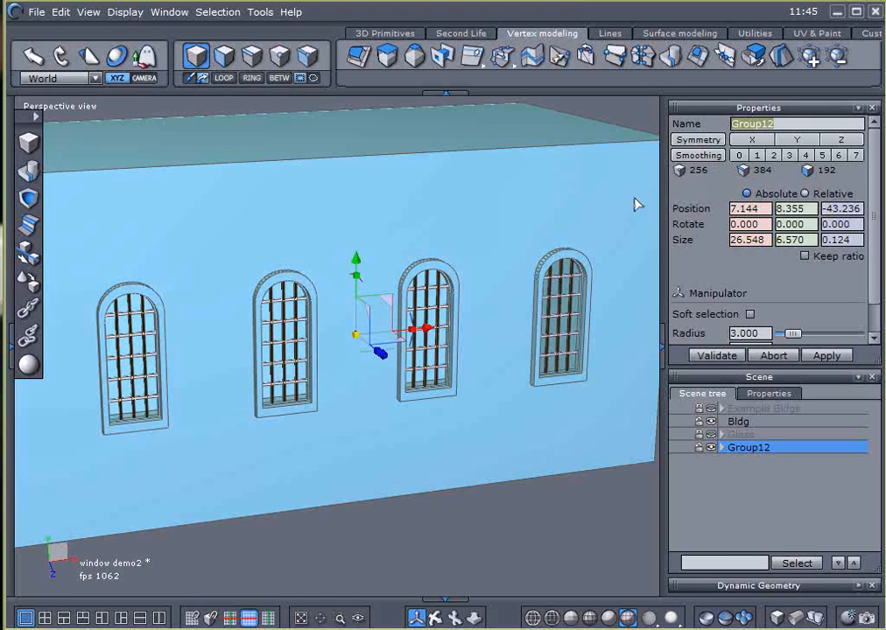
type("Mullions")
key("Return")
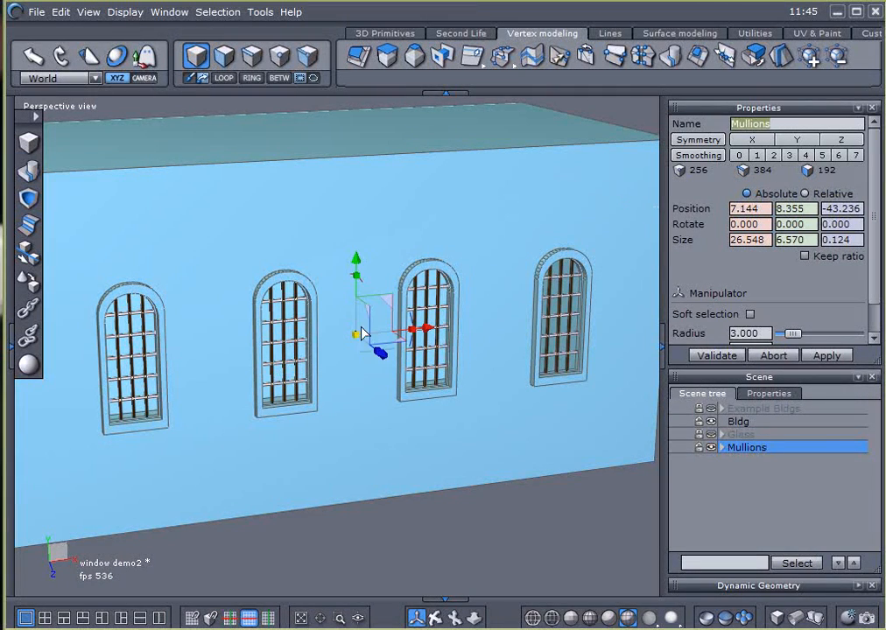
Examine the mullion bars up close in a window, and view all four windows across the building's wall
right_click_drag(258, 368, 387, 447)
scroll(353, 391, "up", 10)
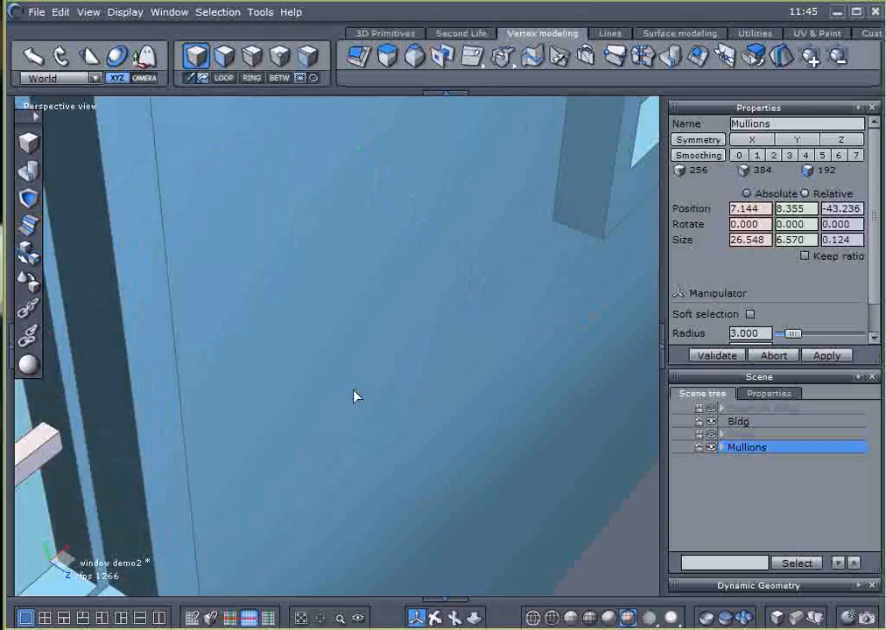
right_click_drag(225, 433, 371, 305)
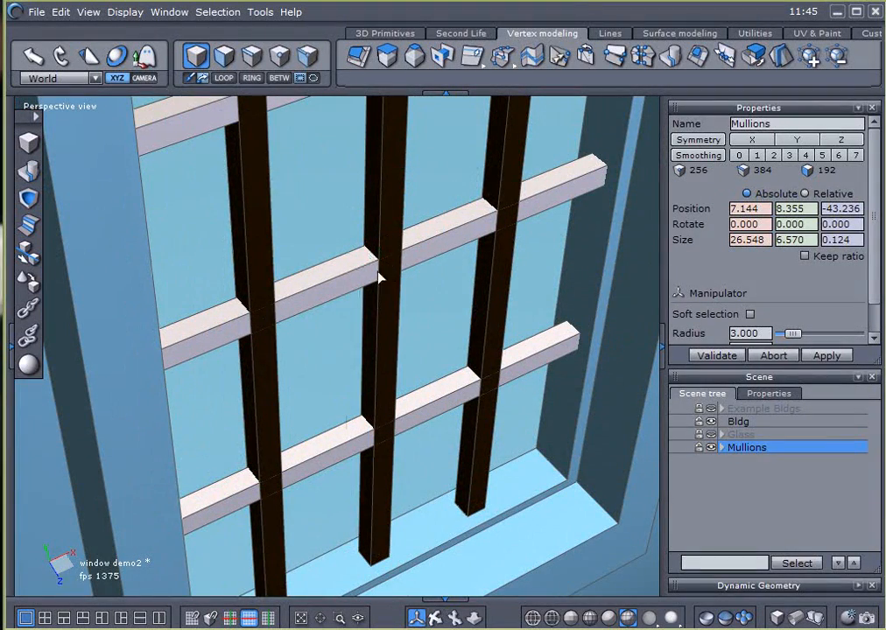
scroll(429, 310, "down", 8)
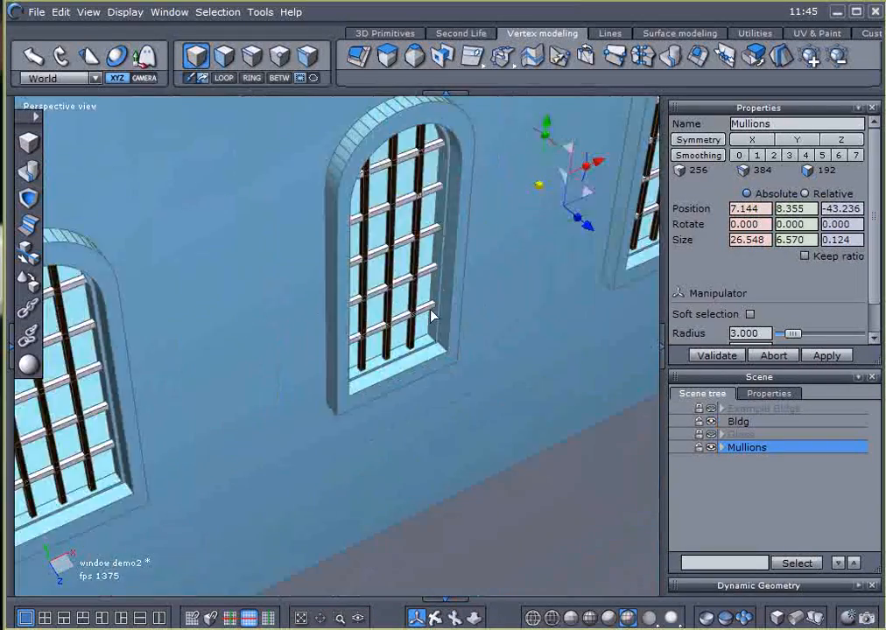
right_click_drag(477, 402, 381, 345)
middle_click_drag(382, 344, 351, 395)
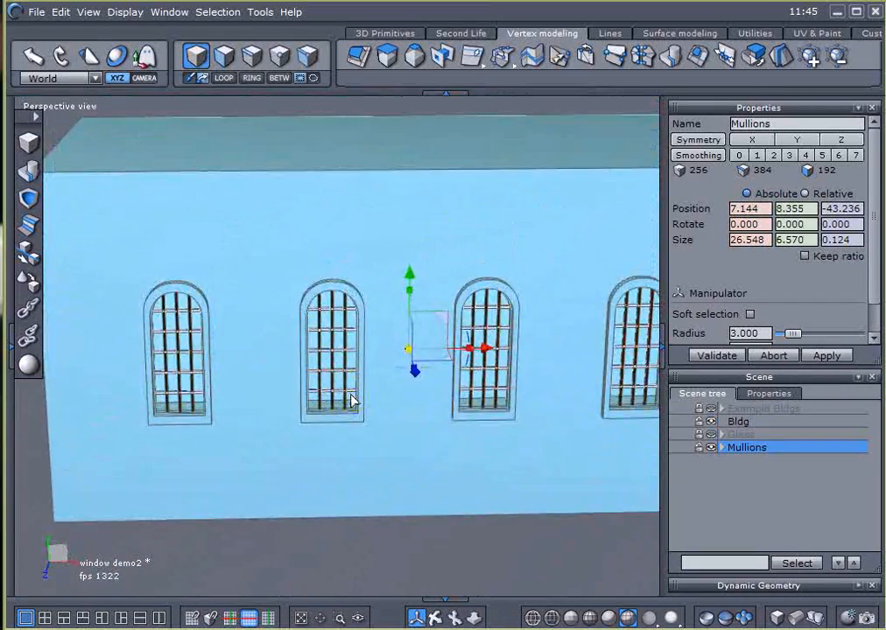
right_click_drag(351, 395, 444, 405)
middle_click_drag(444, 405, 429, 429)
right_click_drag(429, 435, 356, 498)
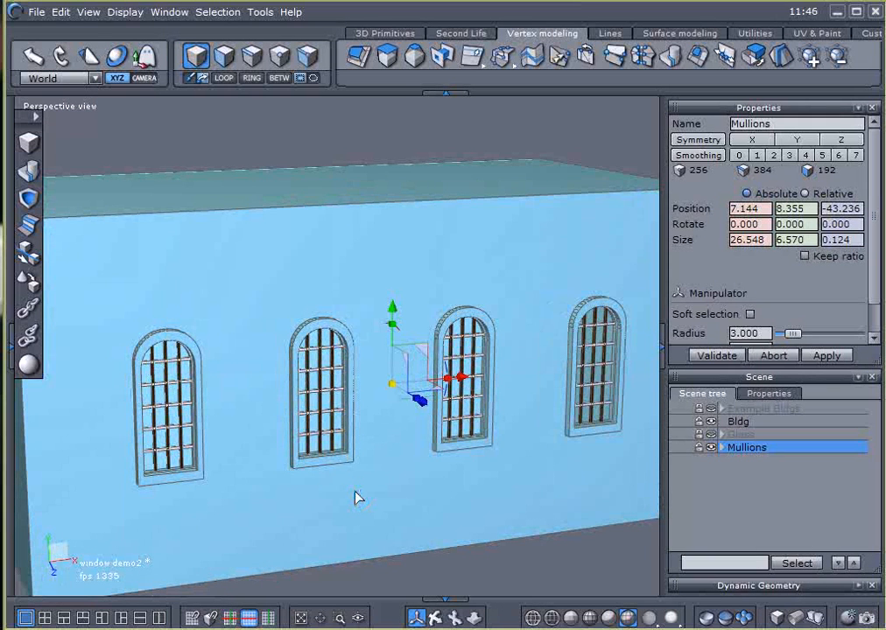